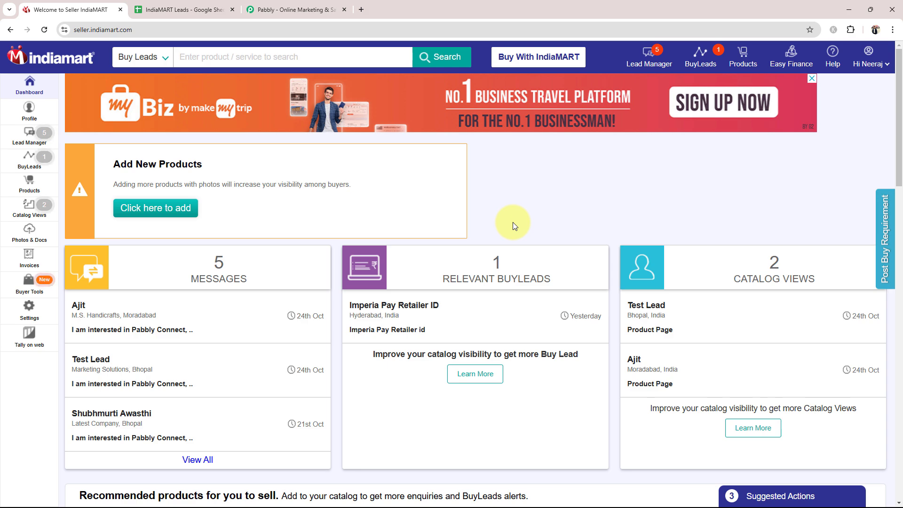
Switch to the 'IndiaMART Leads' Google Sheet with Name, Email, Phone Number and Enquiry columns.
left_click(181, 9)
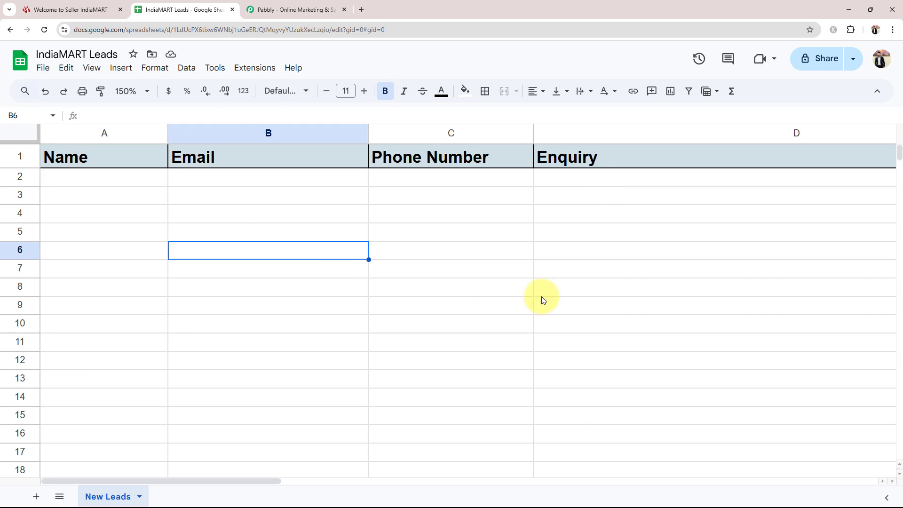
Go from the leads sheet through the IndiaMART Seller dashboard to the Pabbly homepage.
left_click(79, 6)
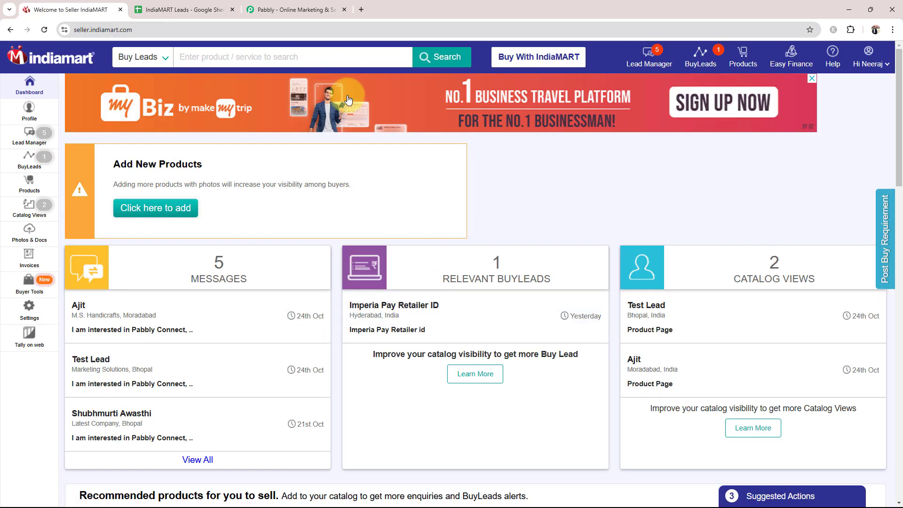
left_click(287, 9)
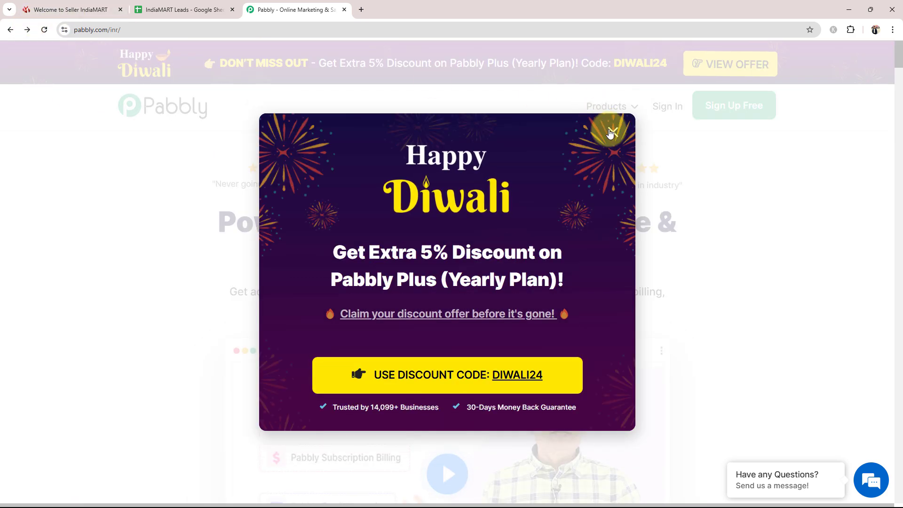
Dismiss the Diwali offer popup and sign in to the All Pabbly Apps page.
left_click(612, 119)
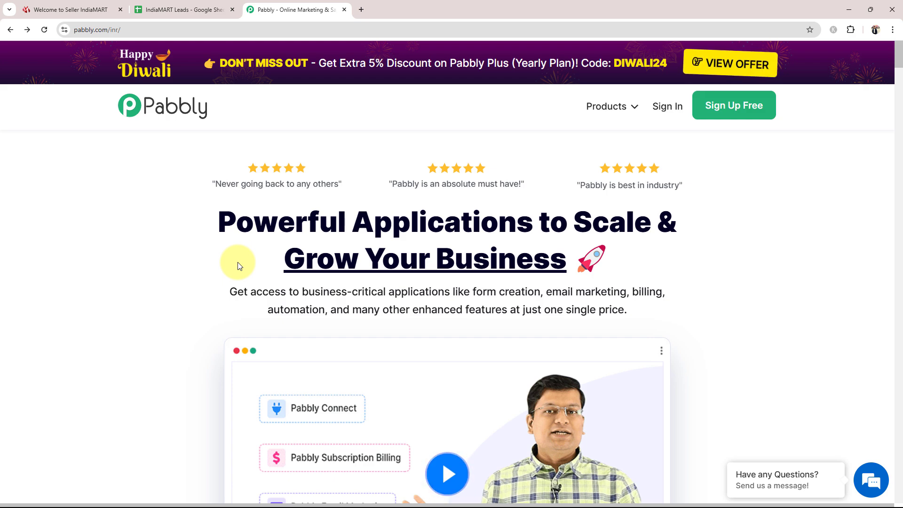
left_click(715, 115)
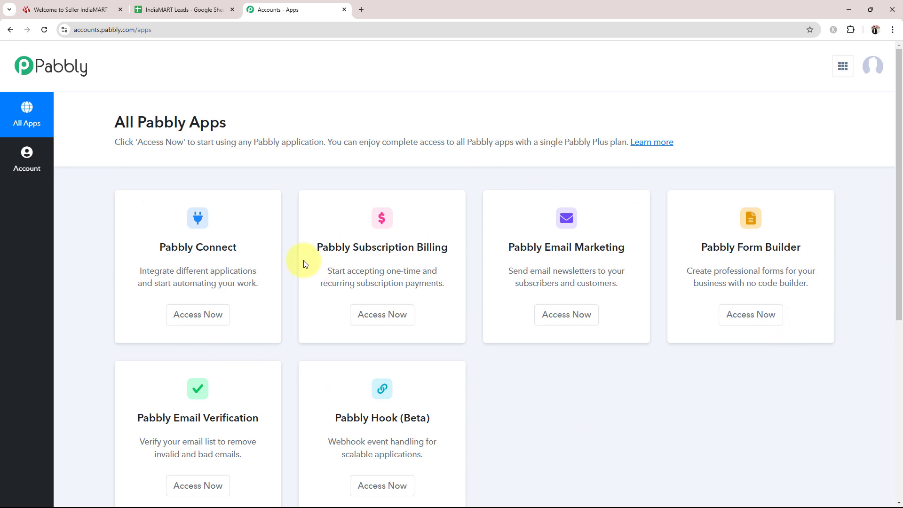
Open Pabbly Connect to its empty workflow dashboard showing 2997 of 3000 tasks remaining.
left_click_drag(152, 252, 235, 252)
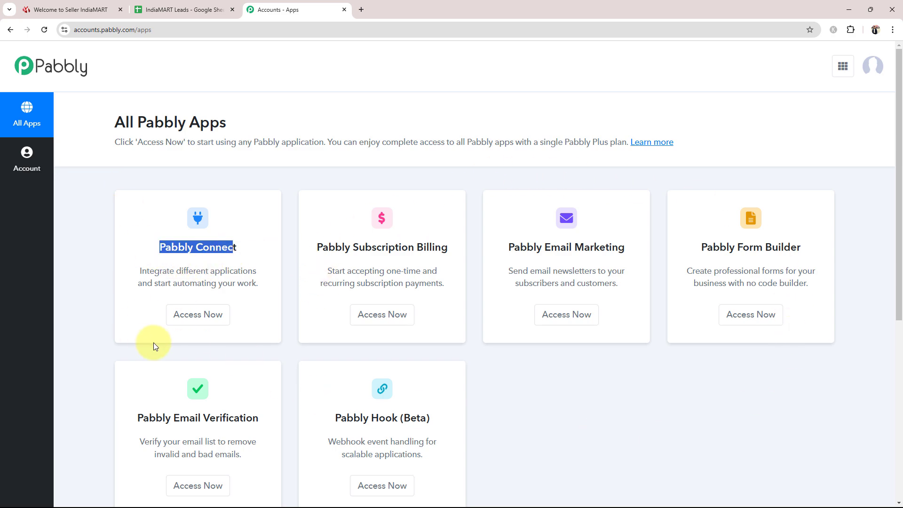
left_click(225, 315)
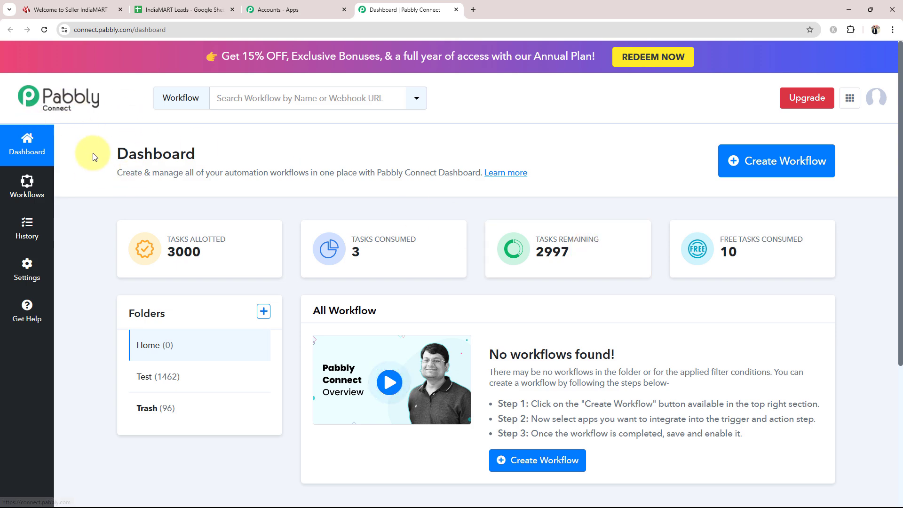
left_click_drag(88, 153, 253, 149)
left_click(282, 143)
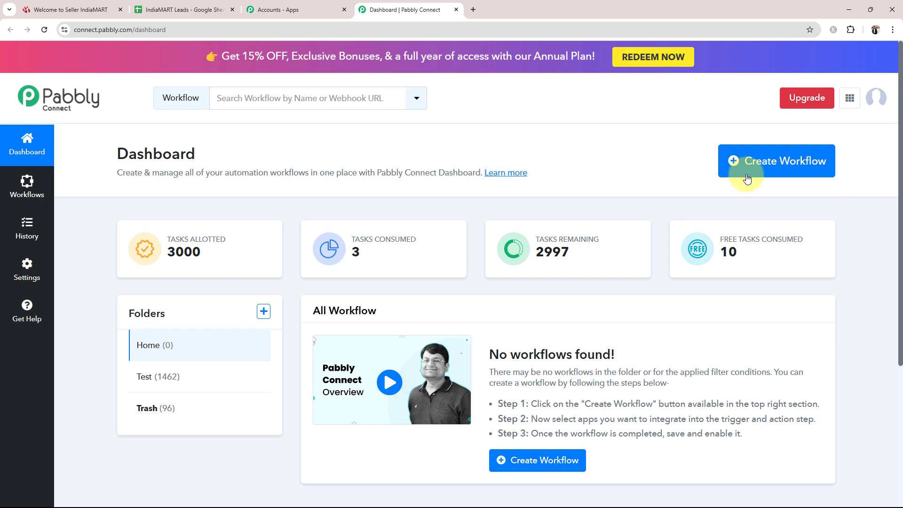
Create workflow 'Add IndiaMART Leads / Enquiries for Interior Designing Services to Google Sheets' in Home.
left_click(724, 168)
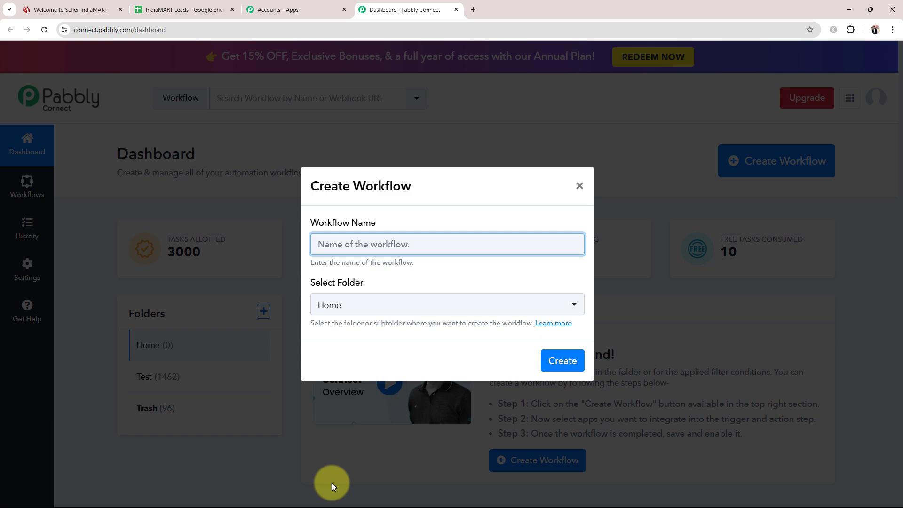
key("ctrl+v")
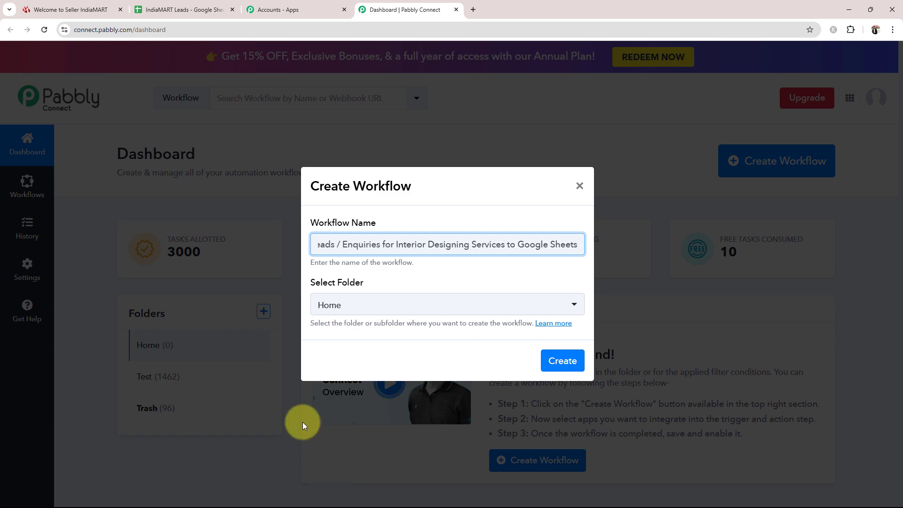
left_click(302, 421)
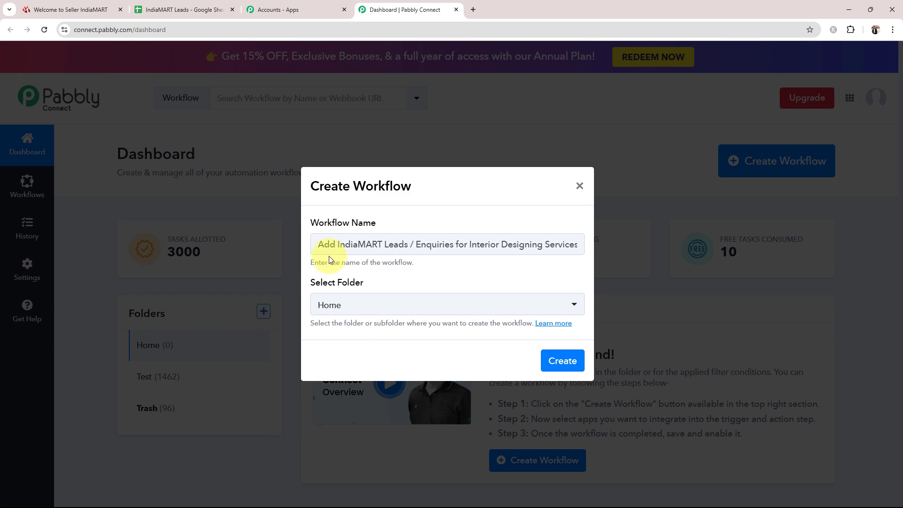
left_click(328, 304)
left_click(331, 362)
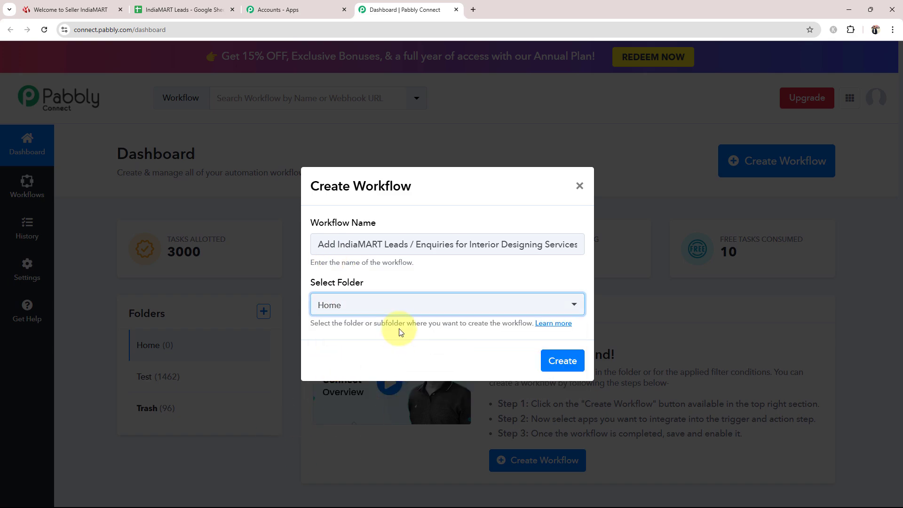
left_click(567, 360)
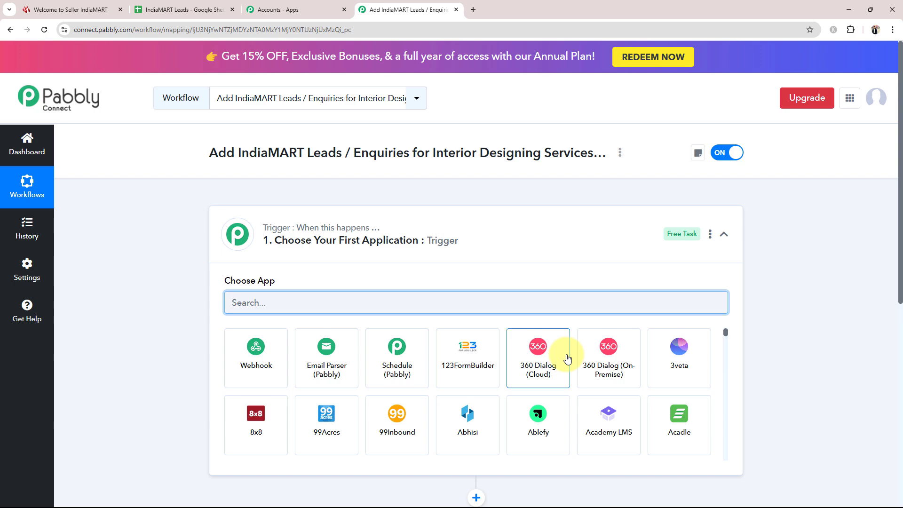
Collapse the new workflow's trigger step and return to the IndiaMART Seller dashboard.
left_click(517, 257)
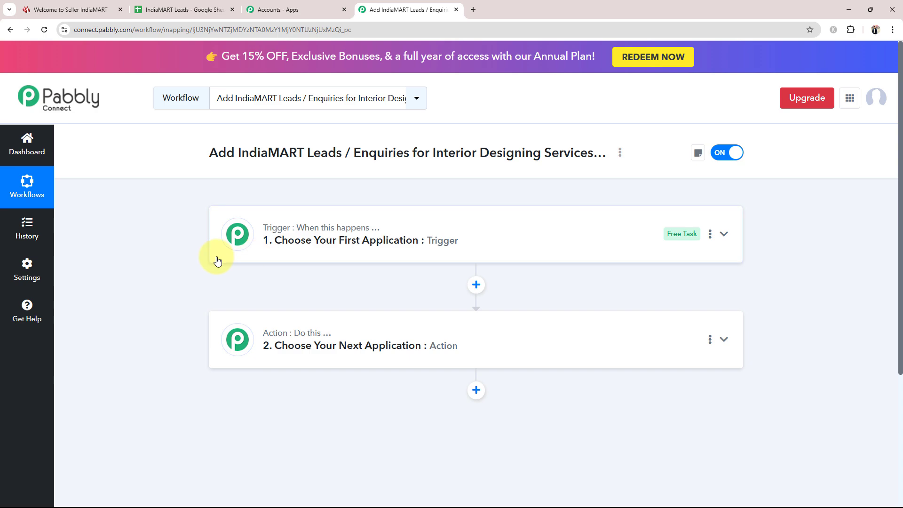
left_click(74, 4)
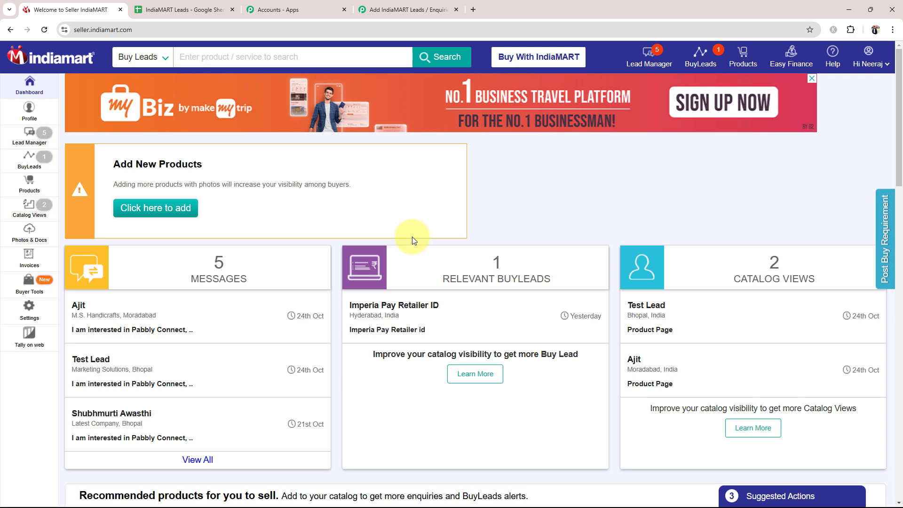
Check the IndiaMART Leads sheet, then go back to the Pabbly Connect workflow.
left_click(179, 9)
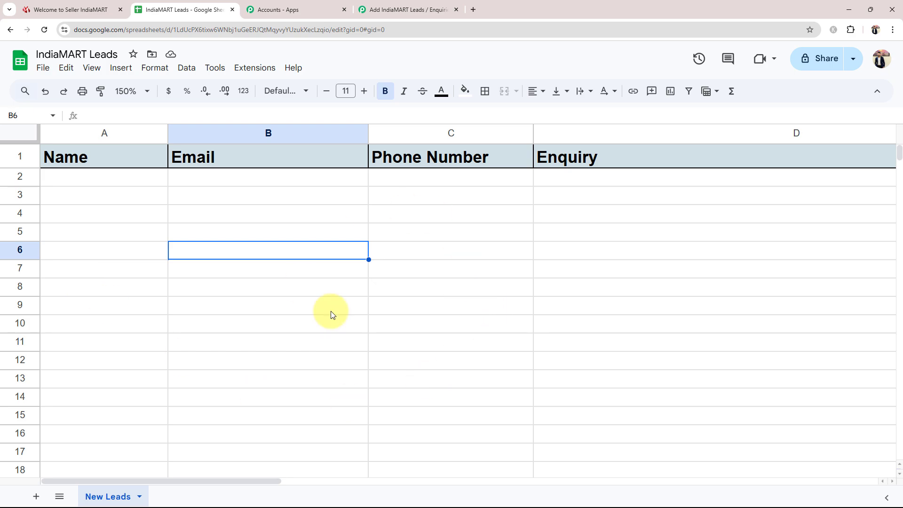
left_click(416, 9)
Set the trigger app to IndiaMART with the New Leads event, then collapse the trigger.
left_click(264, 242)
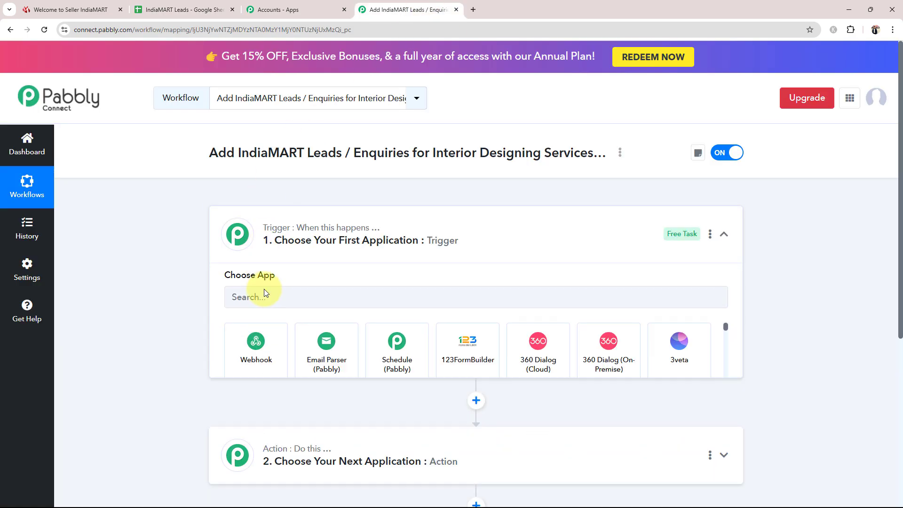
left_click(262, 307)
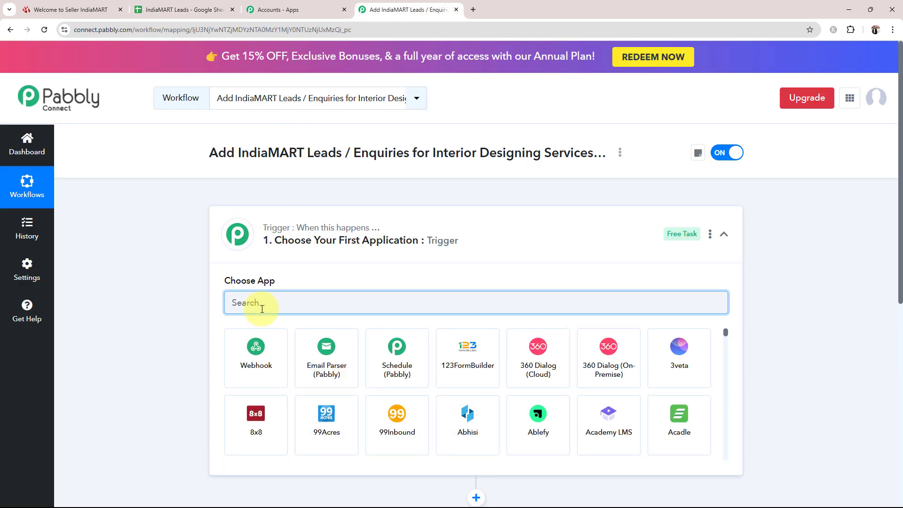
type("India")
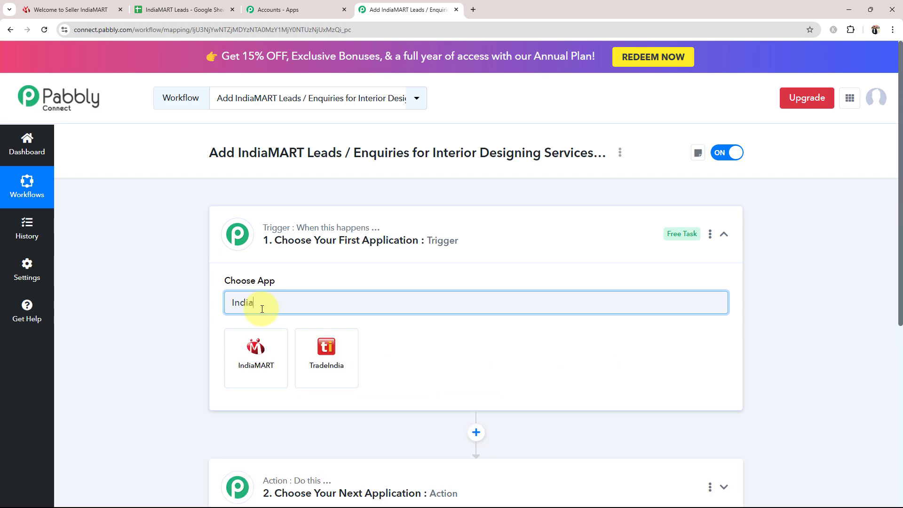
type("MART")
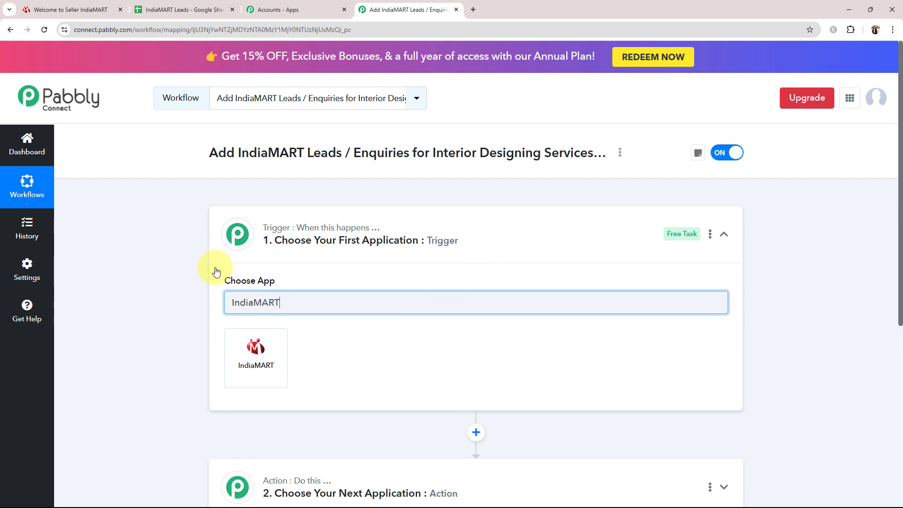
left_click(249, 372)
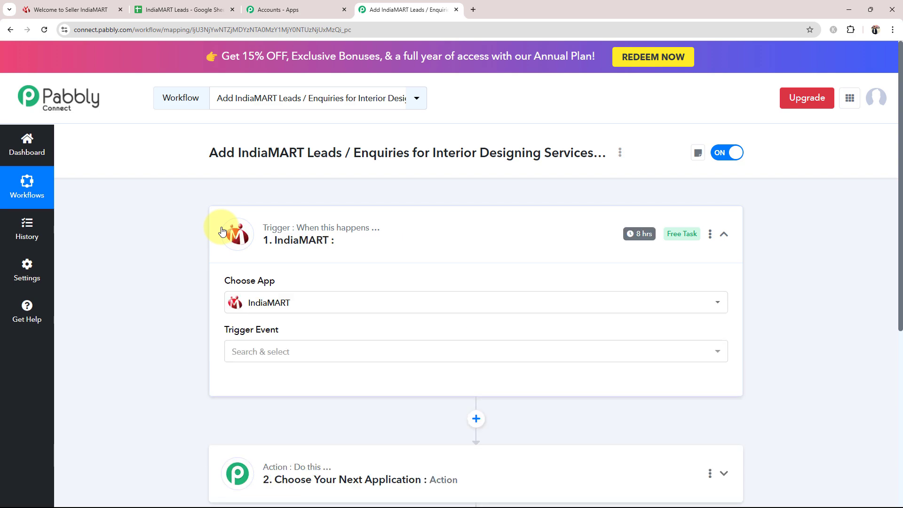
left_click(262, 351)
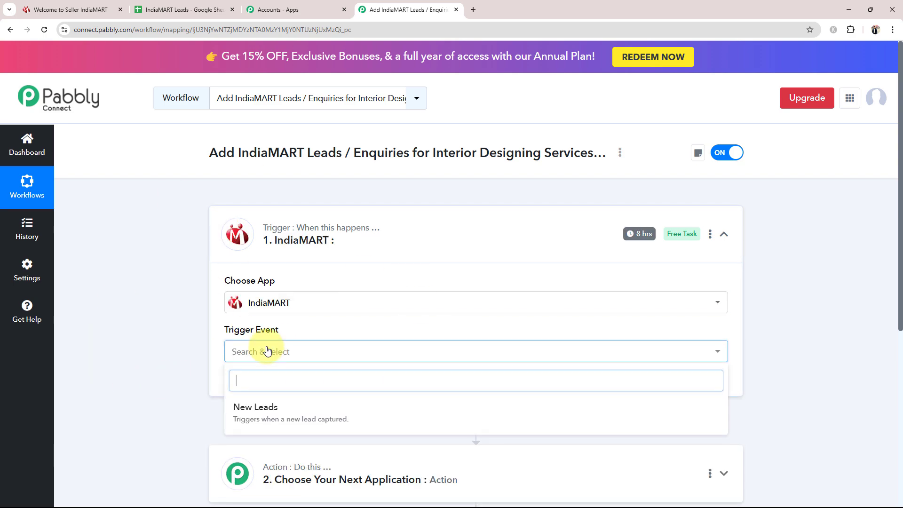
left_click(268, 408)
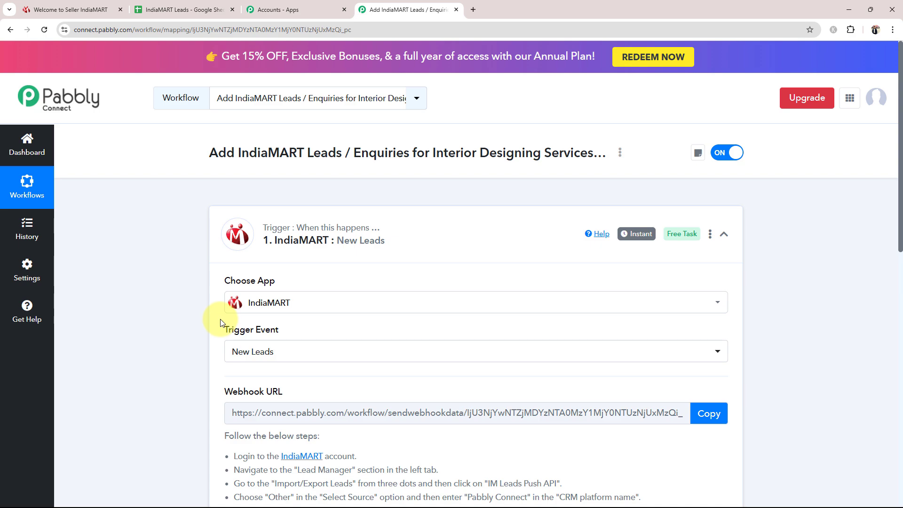
left_click(408, 217)
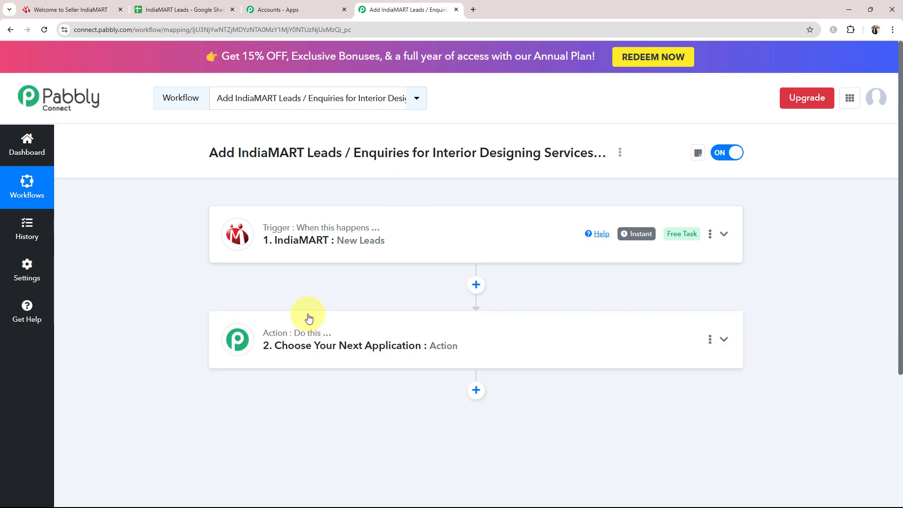
Set the action to Google Sheets with the Add New Row event, then collapse it.
left_click(303, 349)
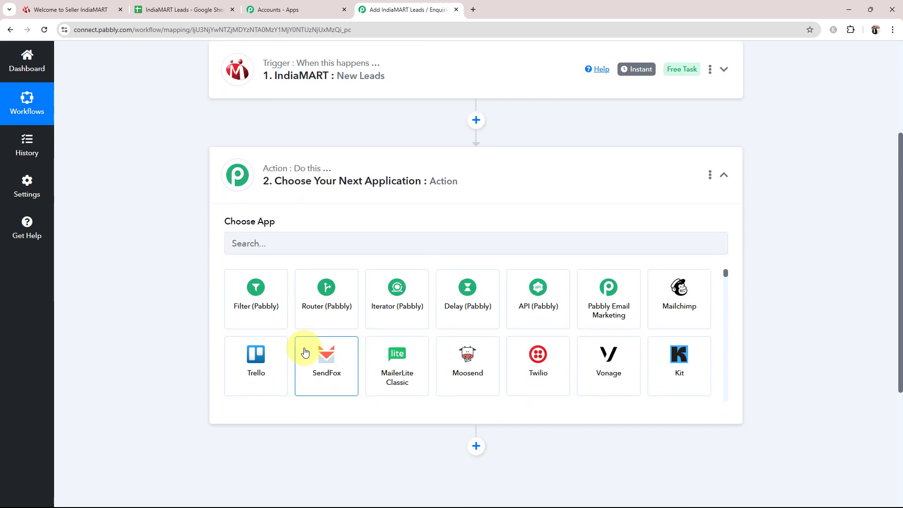
left_click(263, 250)
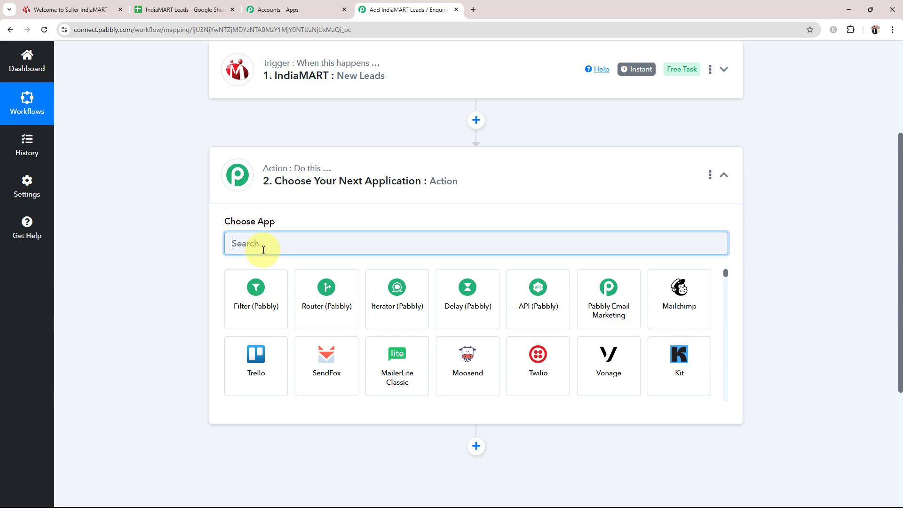
type("G")
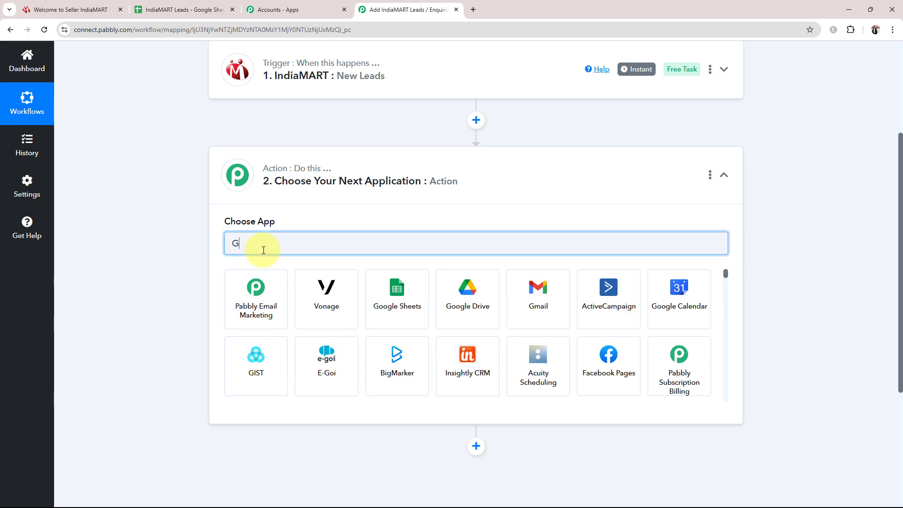
type("oo")
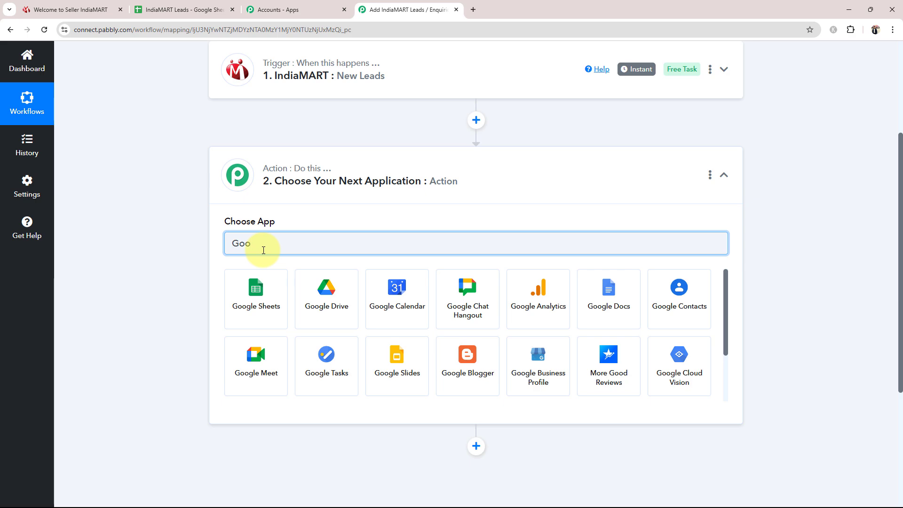
left_click(254, 293)
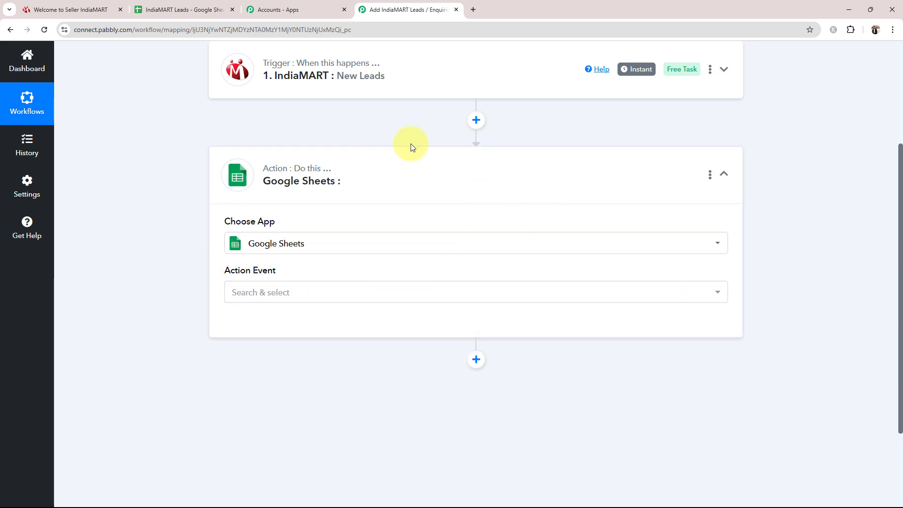
left_click(263, 294)
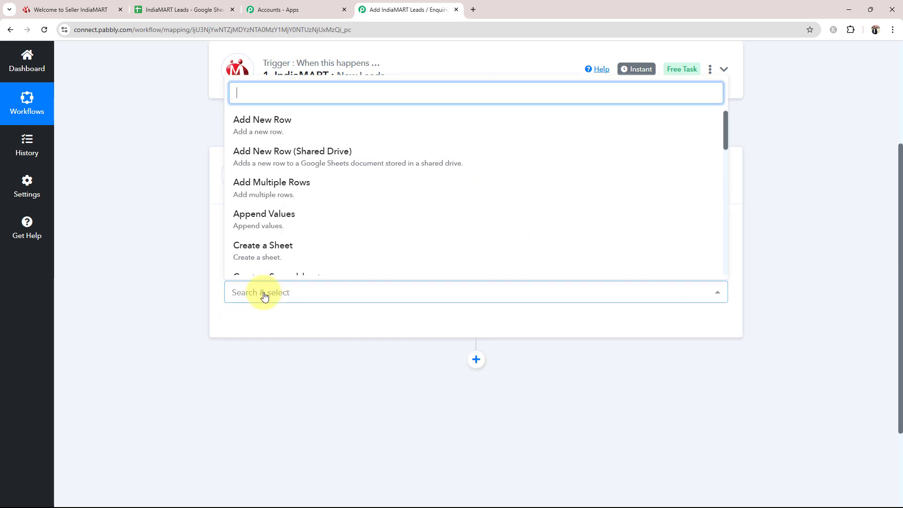
left_click(261, 122)
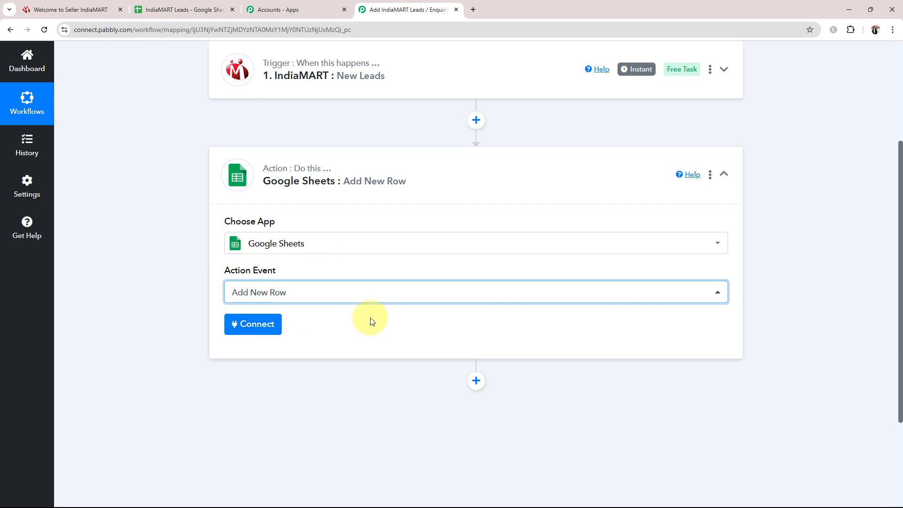
left_click(420, 191)
scroll(230, 381, "up", 4)
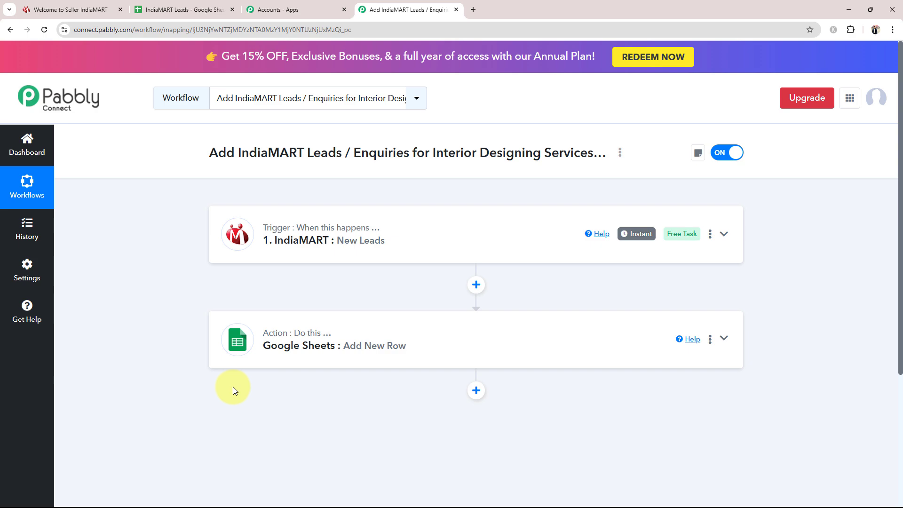
Expand the IndiaMART New Leads trigger and copy its webhook URL.
left_click(320, 241)
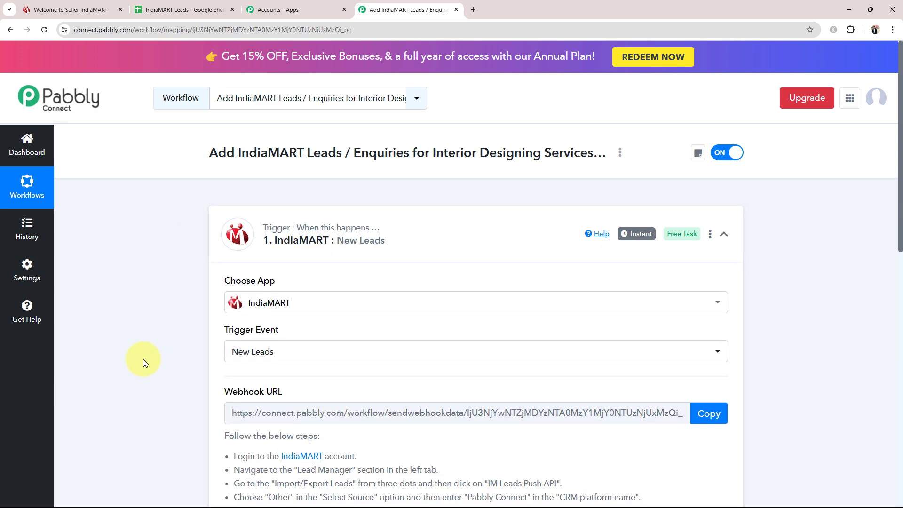
scroll(174, 352, "down", 2)
scroll(188, 376, "down", 3)
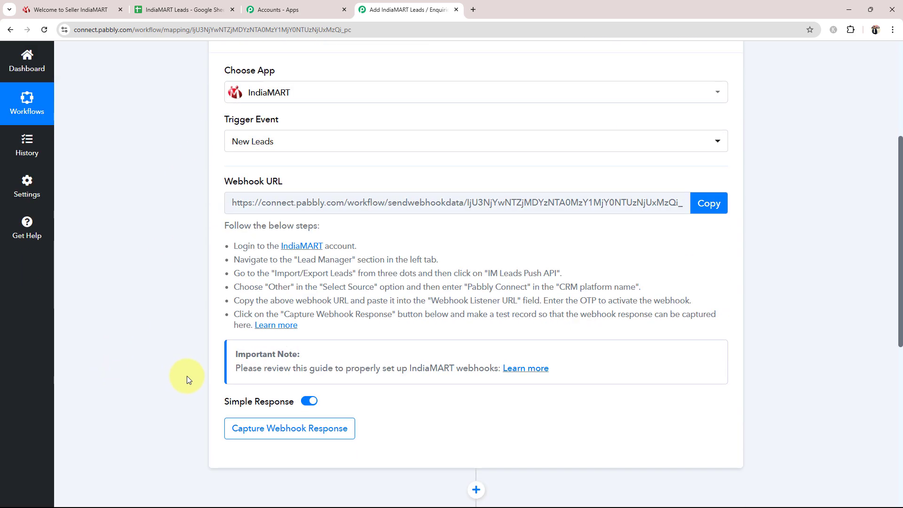
scroll(187, 376, "down", 1)
scroll(187, 376, "up", 2)
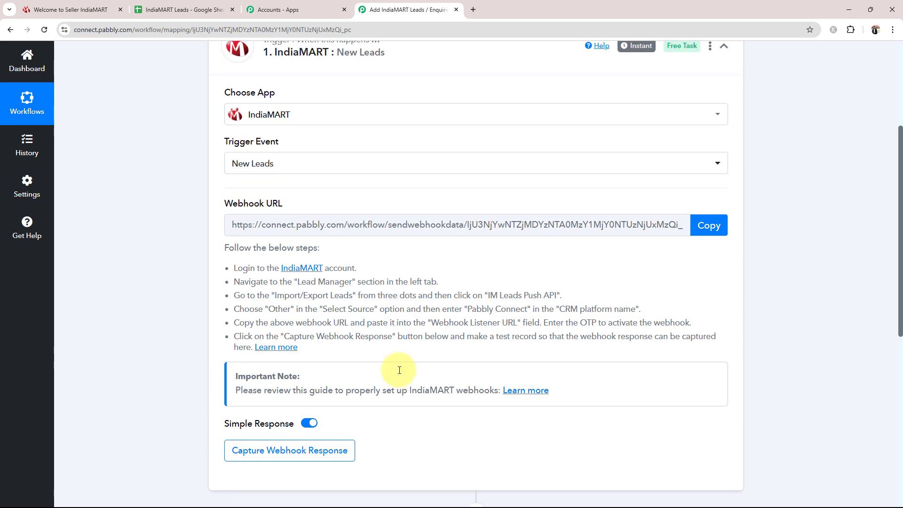
left_click_drag(221, 203, 280, 210)
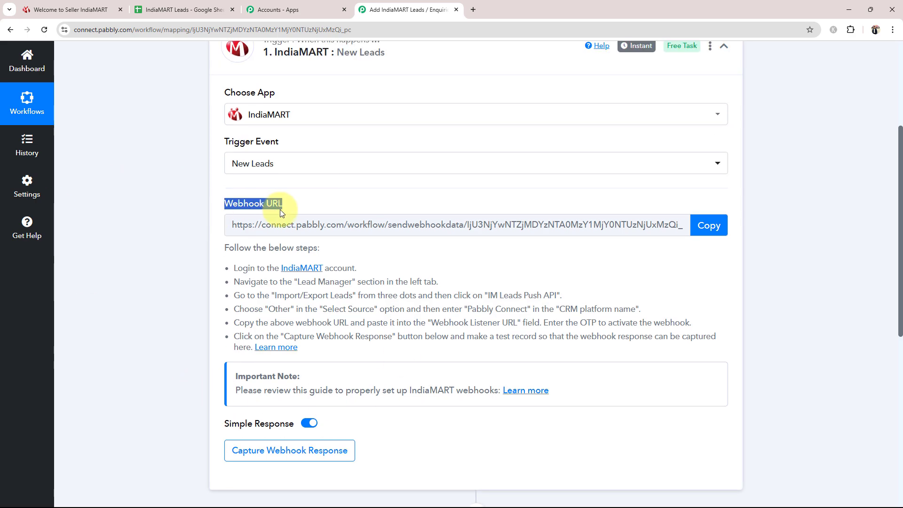
left_click(134, 256)
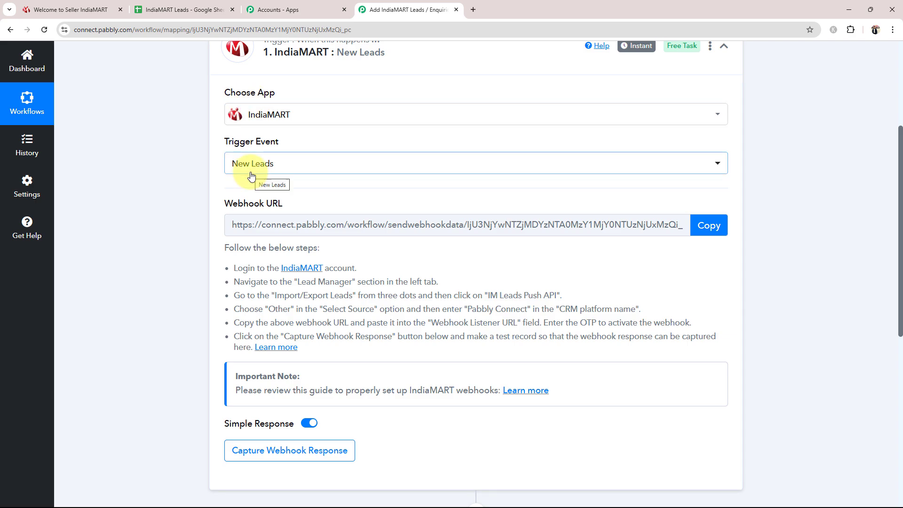
scroll(214, 320, "down", 1)
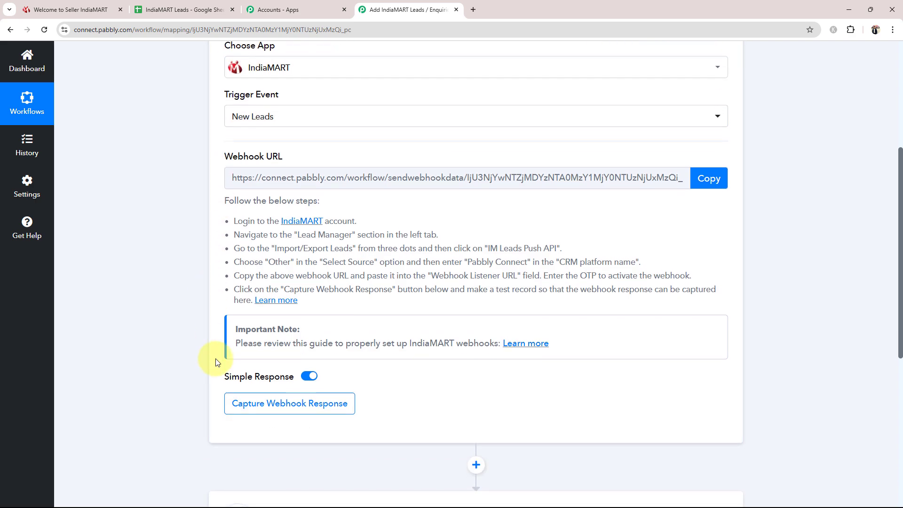
scroll(186, 375, "up", 2)
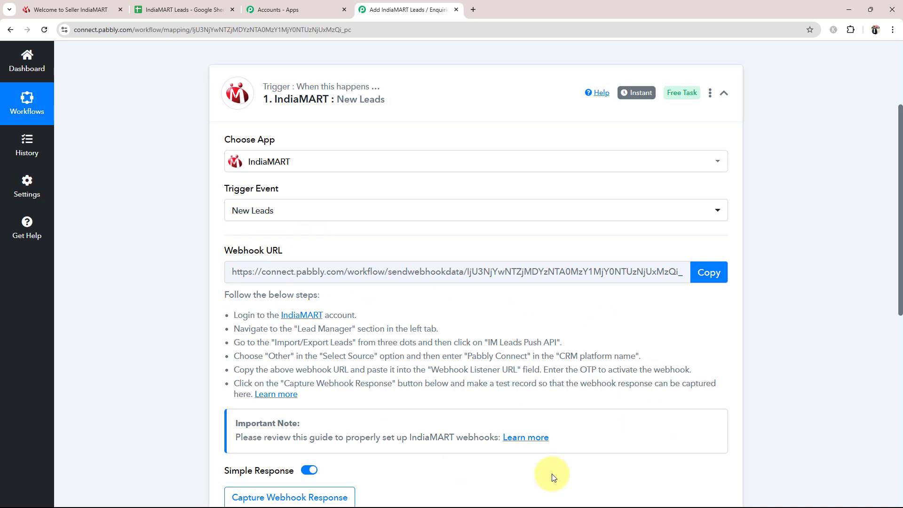
left_click(720, 279)
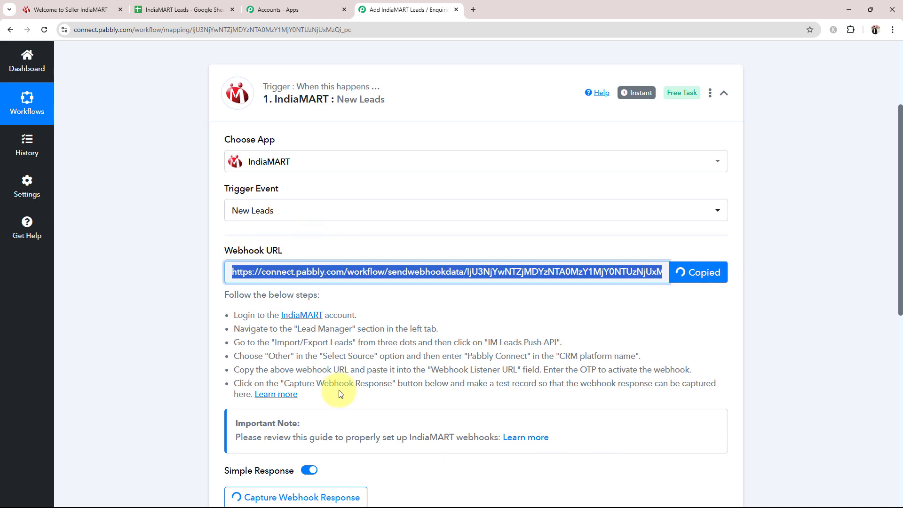
Read through the webhook setup instructions below the copied URL.
left_click_drag(233, 315, 247, 315)
left_click_drag(298, 333, 207, 375)
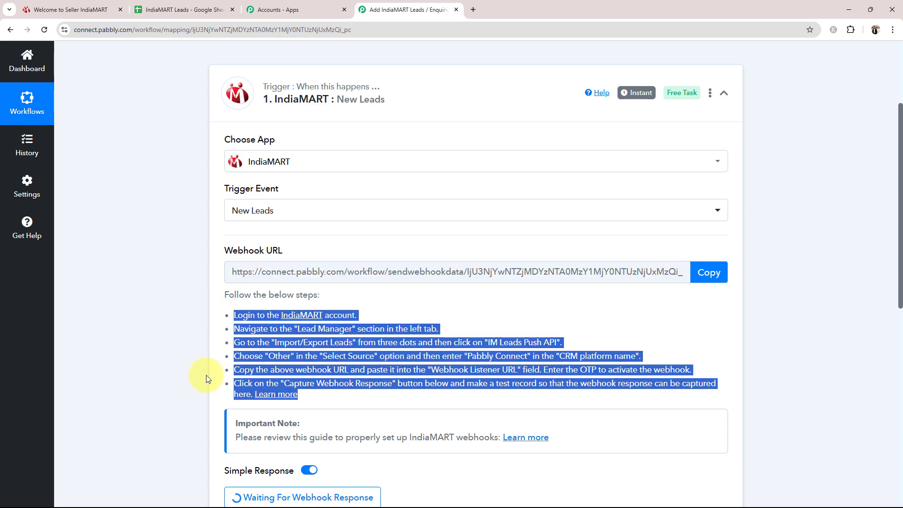
left_click(174, 374)
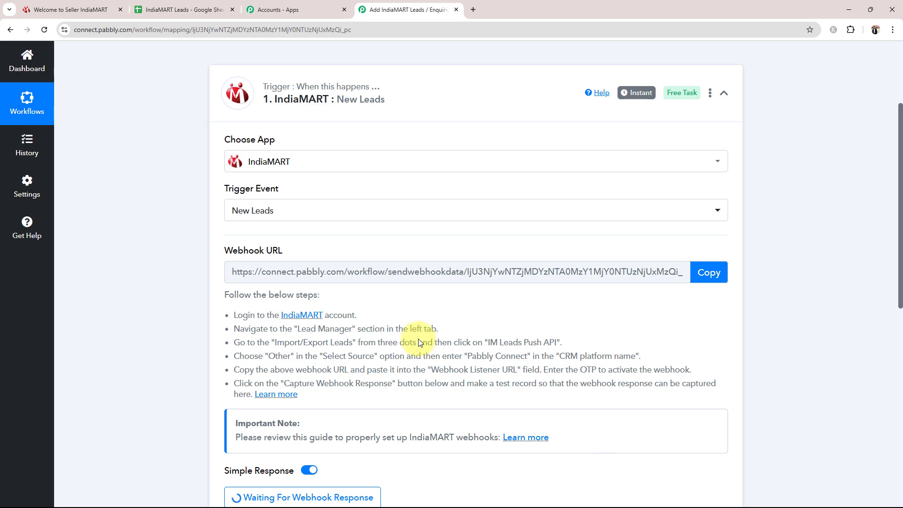
In IndiaMART Seller, open the Push API Integration page through Lead Manager's Import/Export Leads menu.
left_click(52, 10)
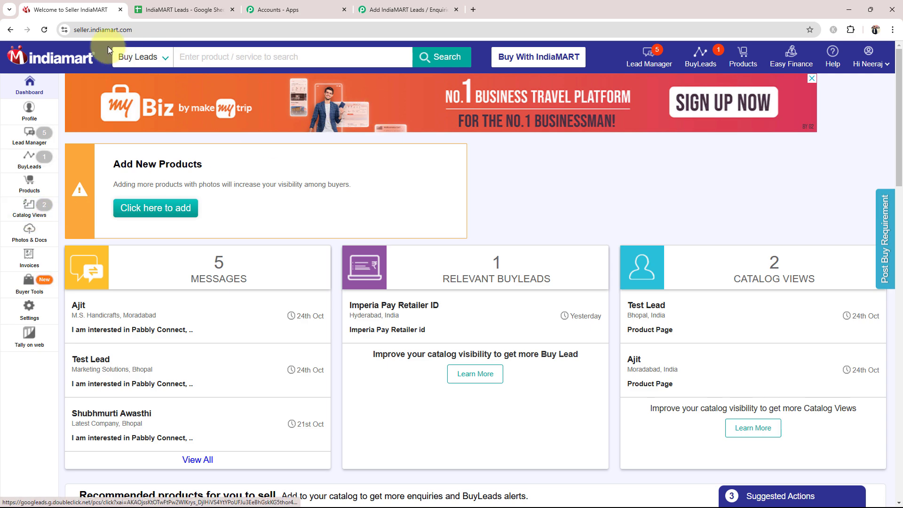
left_click(24, 138)
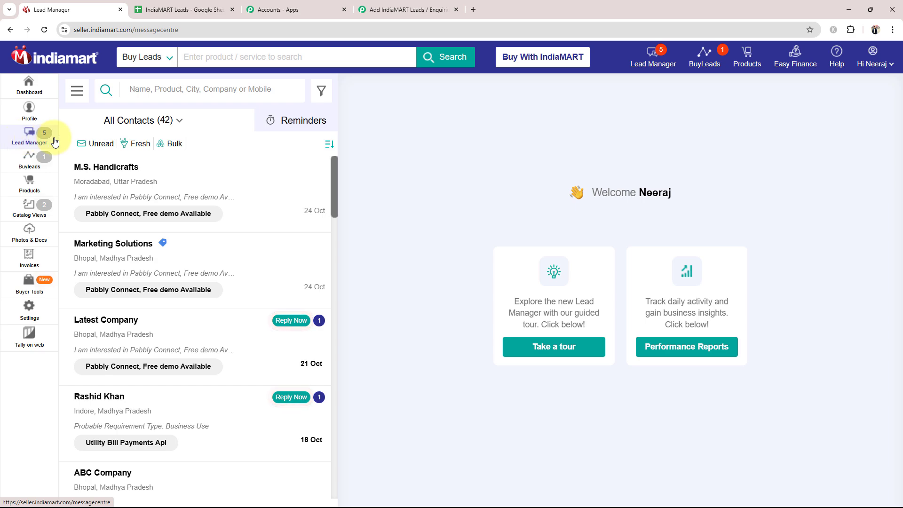
left_click(77, 91)
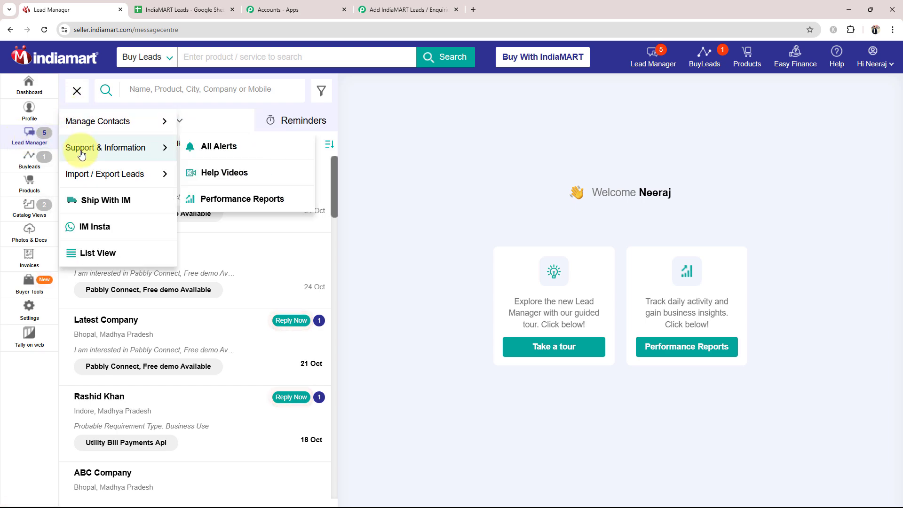
mouse_move(104, 174)
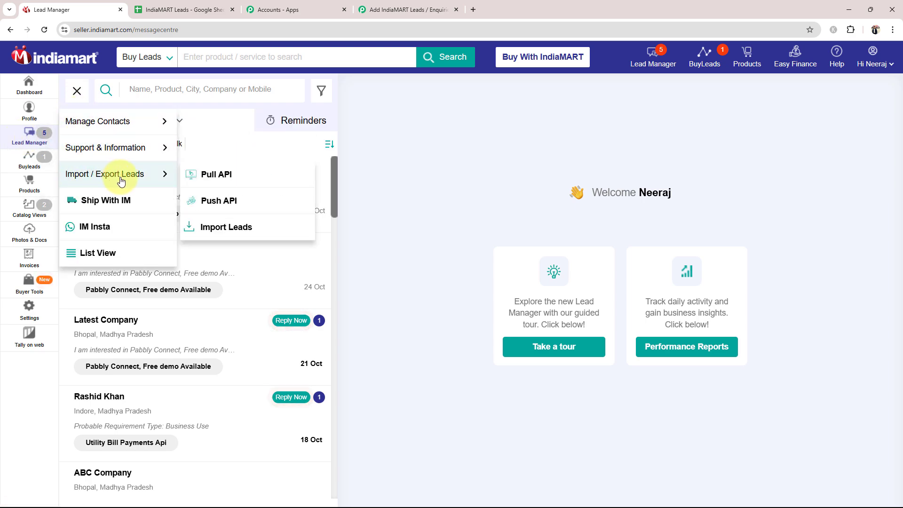
left_click(209, 201)
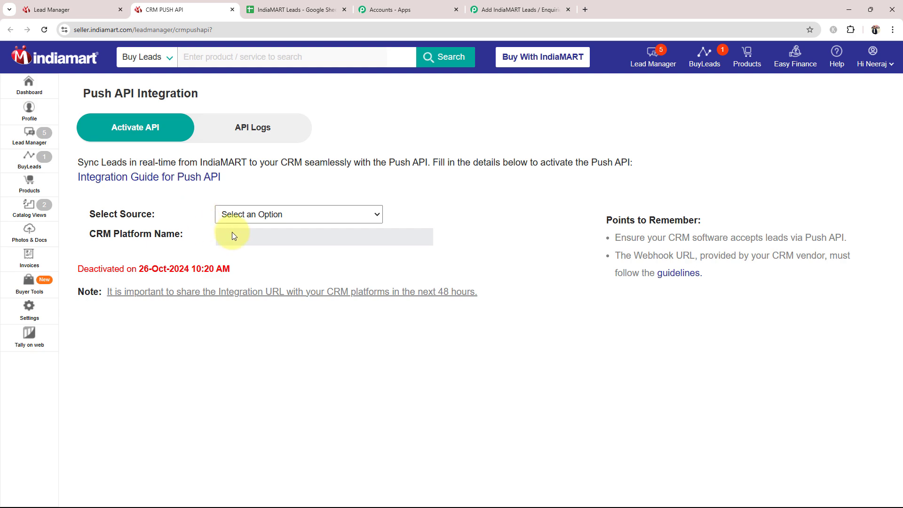
Set the Push API source to Other and the CRM platform name to Pabbly Connect.
left_click(257, 214)
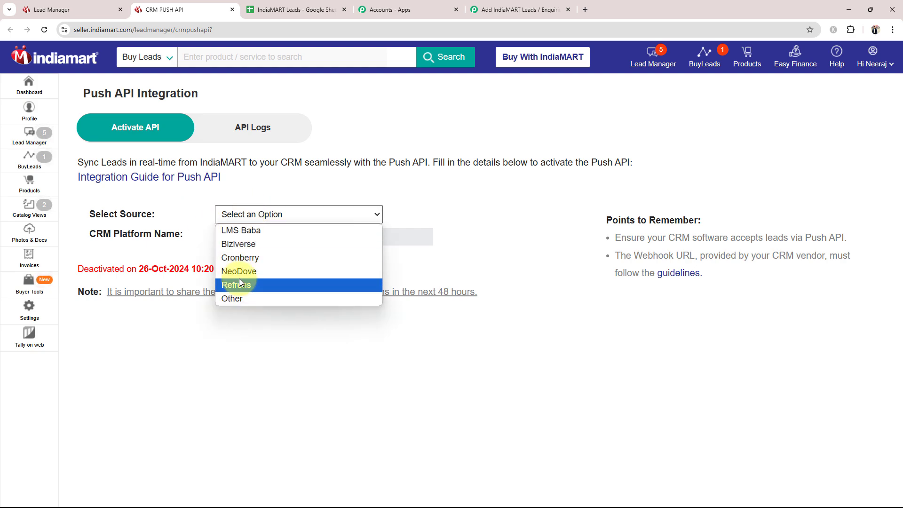
left_click(240, 298)
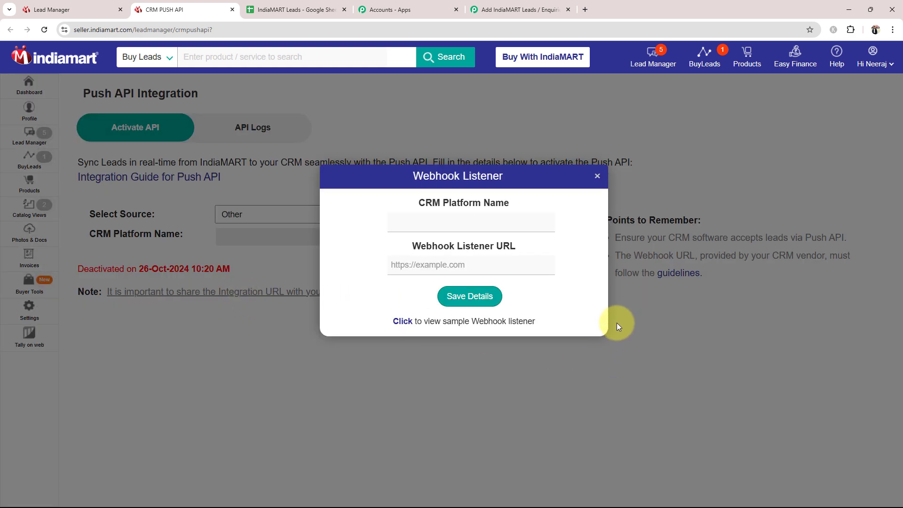
left_click_drag(418, 203, 539, 208)
left_click(393, 222)
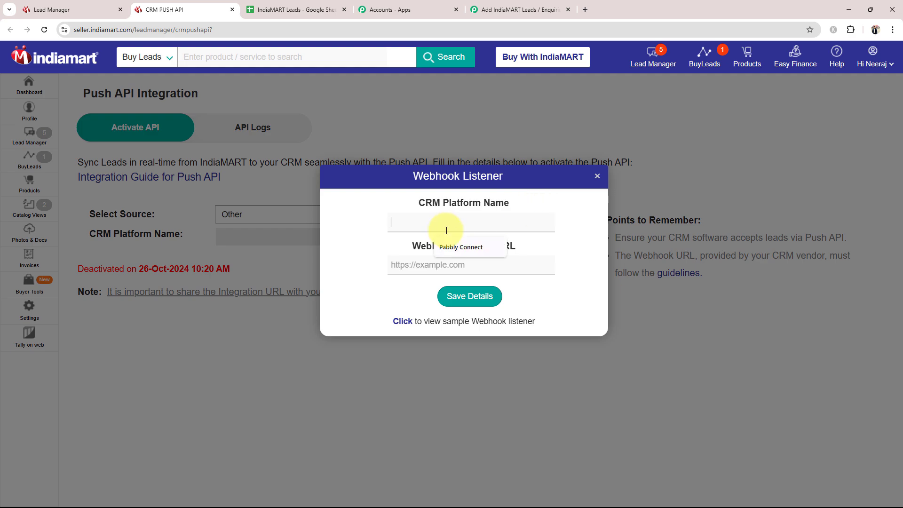
left_click(455, 244)
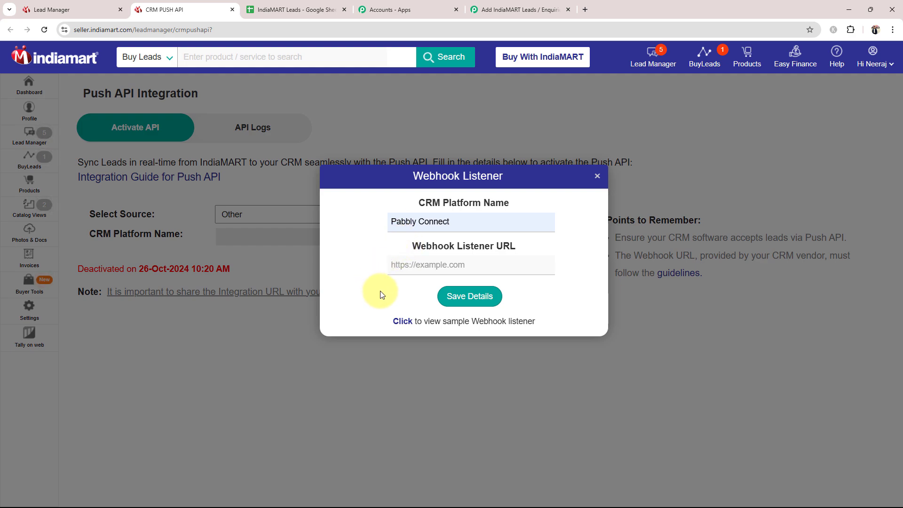
Copy the Pabbly webhook URL, paste it as the listener URL, and save the details.
left_click(517, 10)
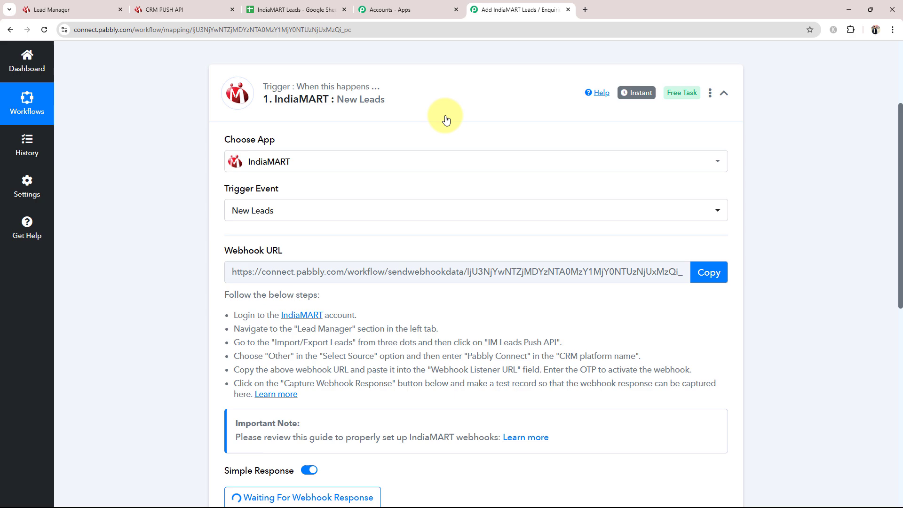
left_click(698, 272)
left_click(183, 9)
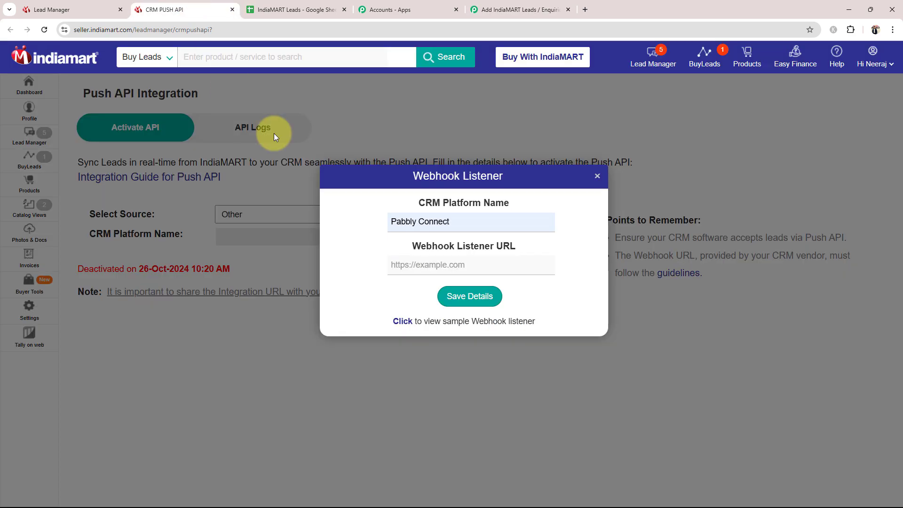
left_click(452, 263)
key("ctrl+v")
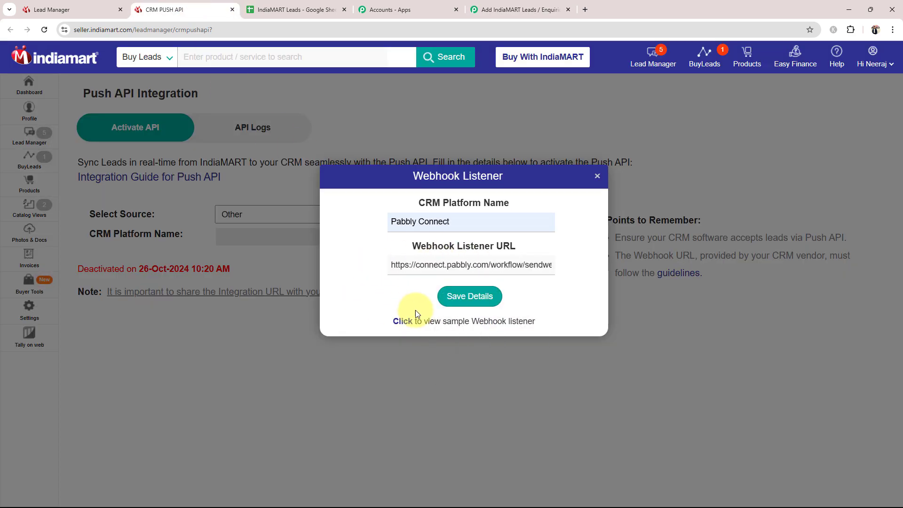
left_click(471, 297)
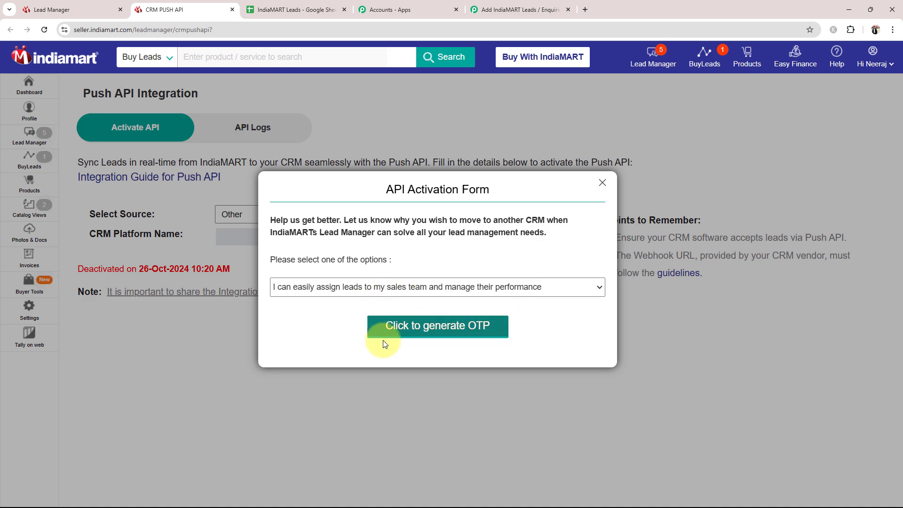
Choose the permanently-save-leads reason in the activation form and request a one-time password.
left_click(335, 292)
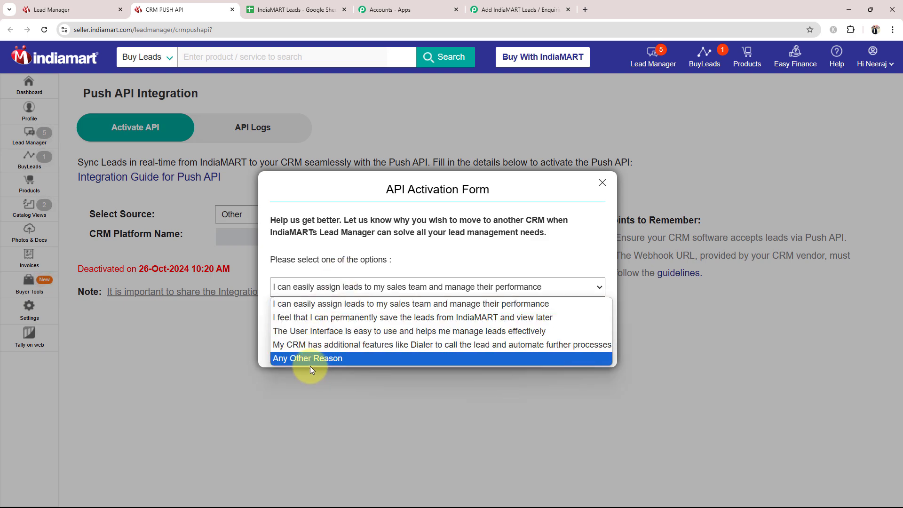
left_click(306, 317)
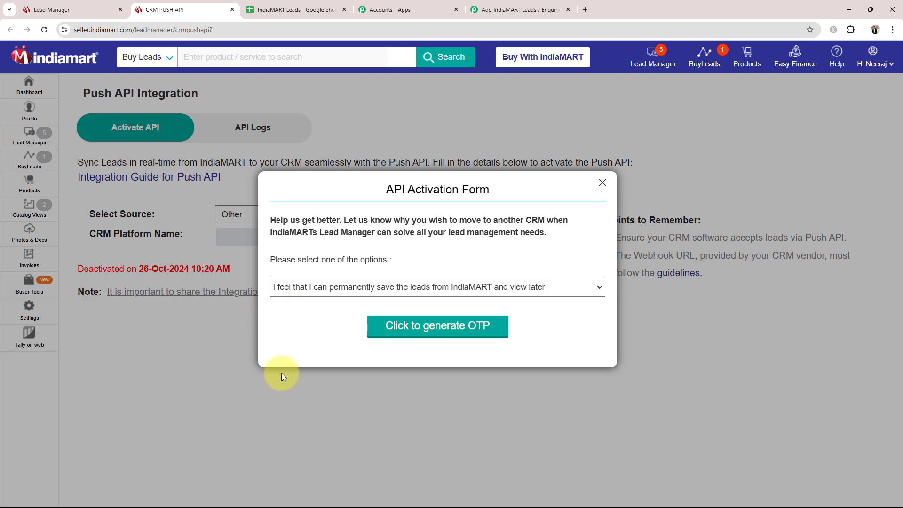
left_click(486, 328)
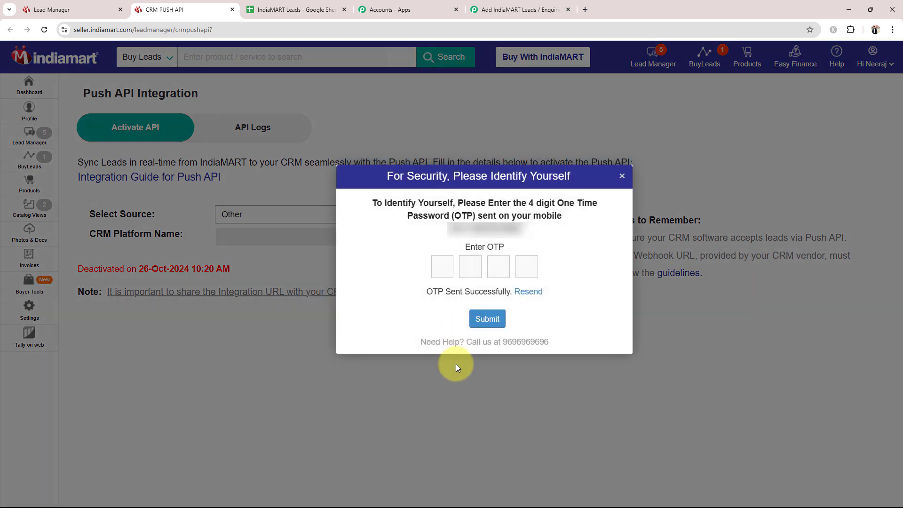
Submit the one-time password to activate the Push API, then return to the Pabbly workflow.
left_click_drag(461, 249, 477, 256)
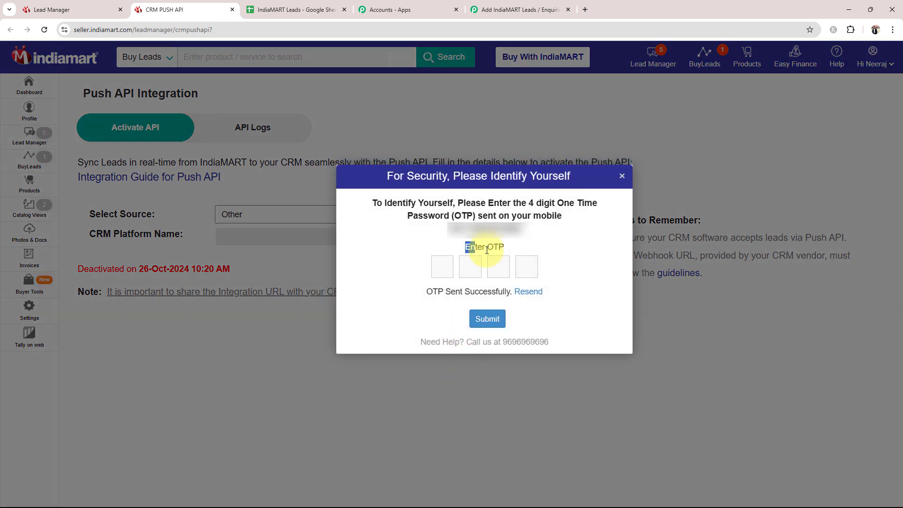
left_click(401, 287)
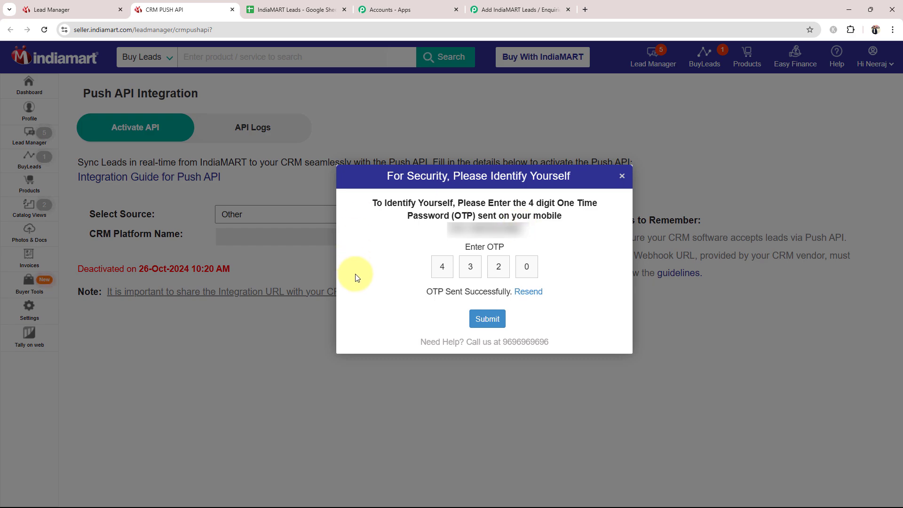
left_click(495, 327)
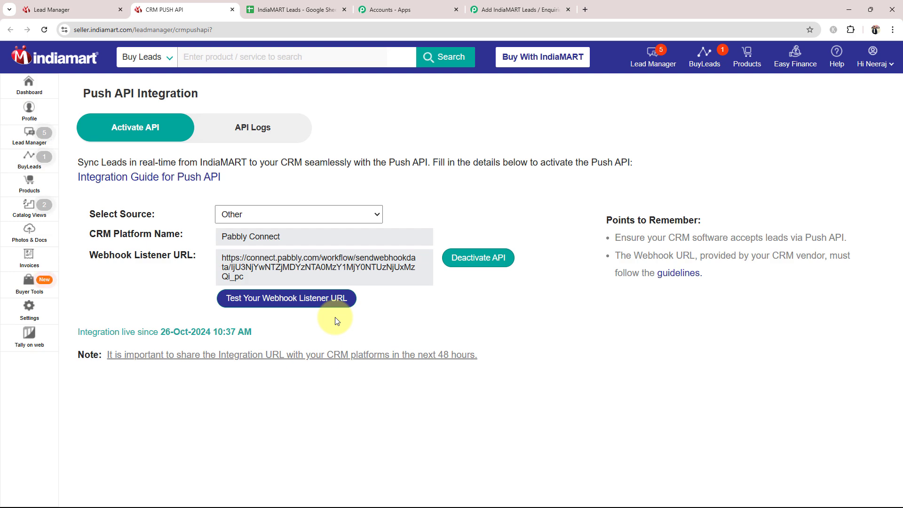
left_click(508, 4)
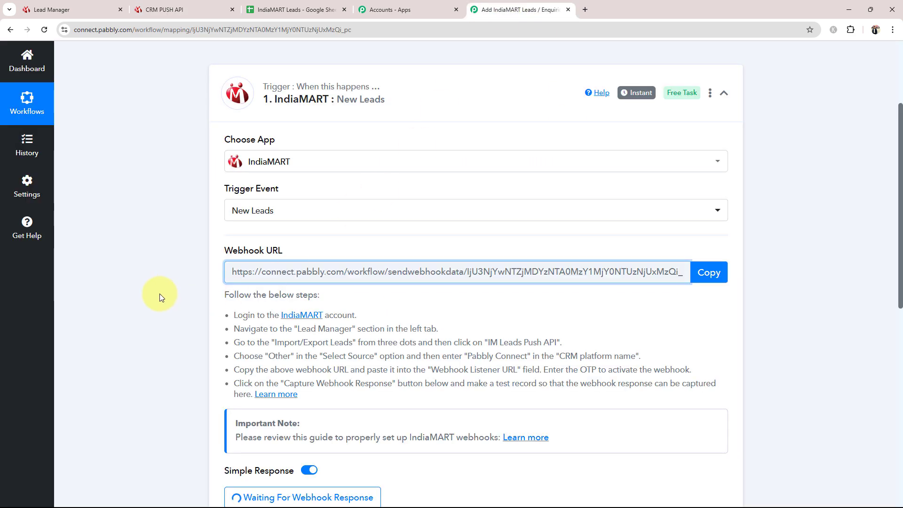
Read the 'Waiting For Webhook Response' note about sending a test record, then return to the CRM PUSH API page.
scroll(159, 293, "down", 3)
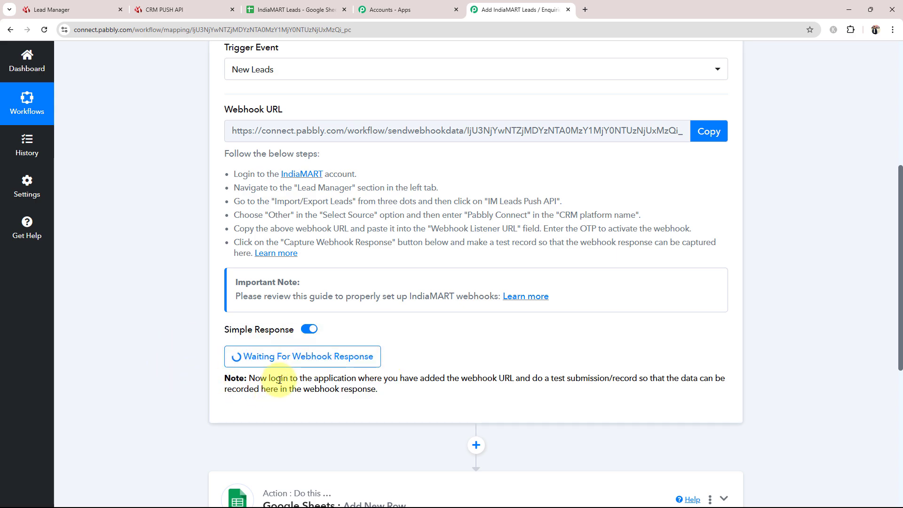
left_click_drag(269, 379, 347, 373)
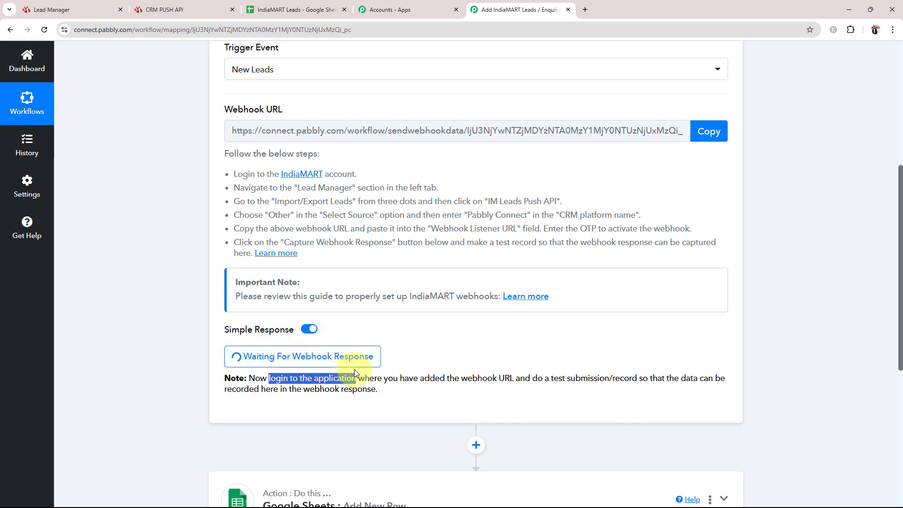
left_click(354, 369)
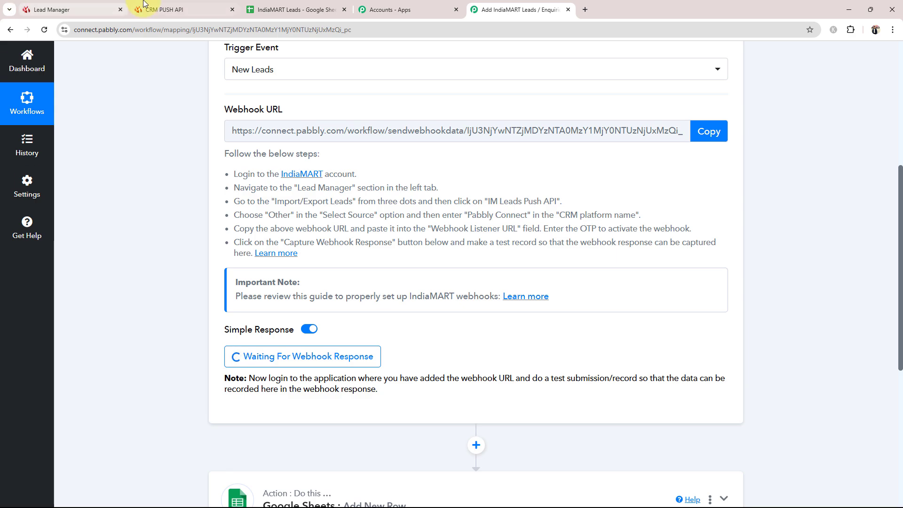
left_click(155, 9)
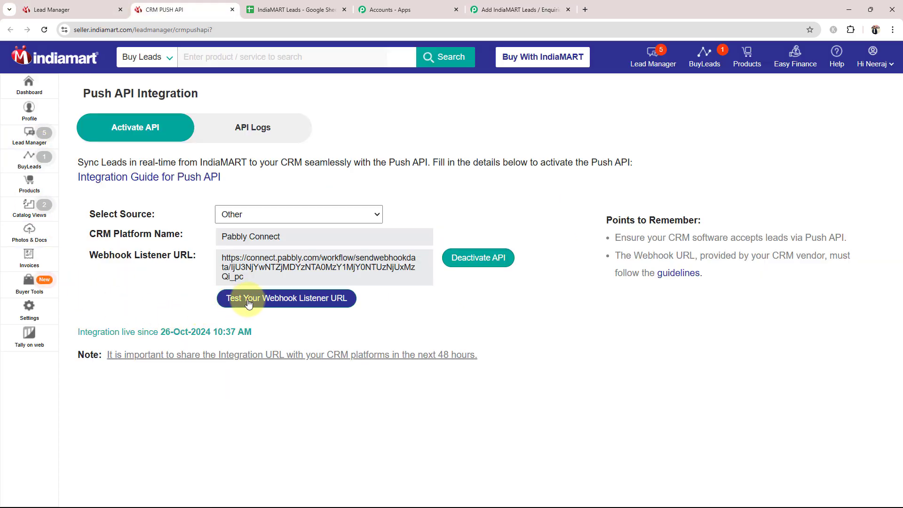
Review the sample lead payload, test the Pabbly webhook listener URL for a 200 OK reply, and return to Pabbly.
left_click(295, 303)
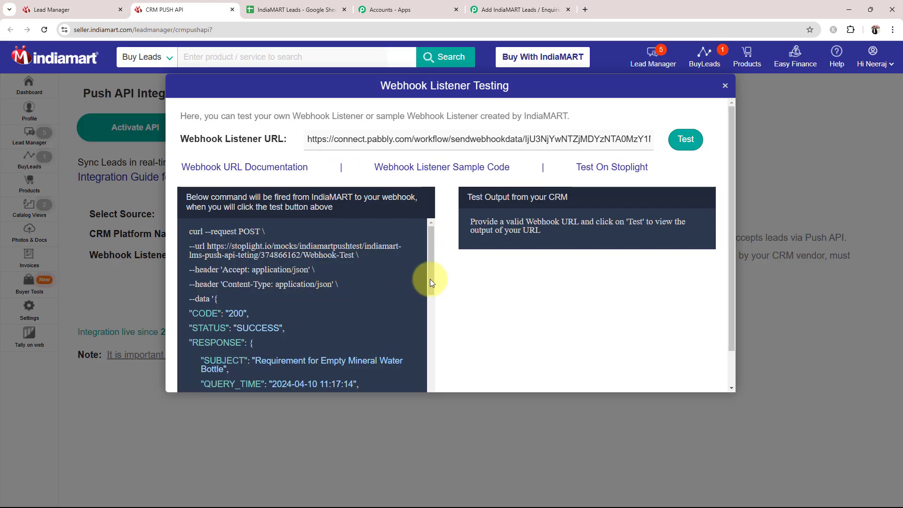
left_click_drag(432, 247, 437, 265)
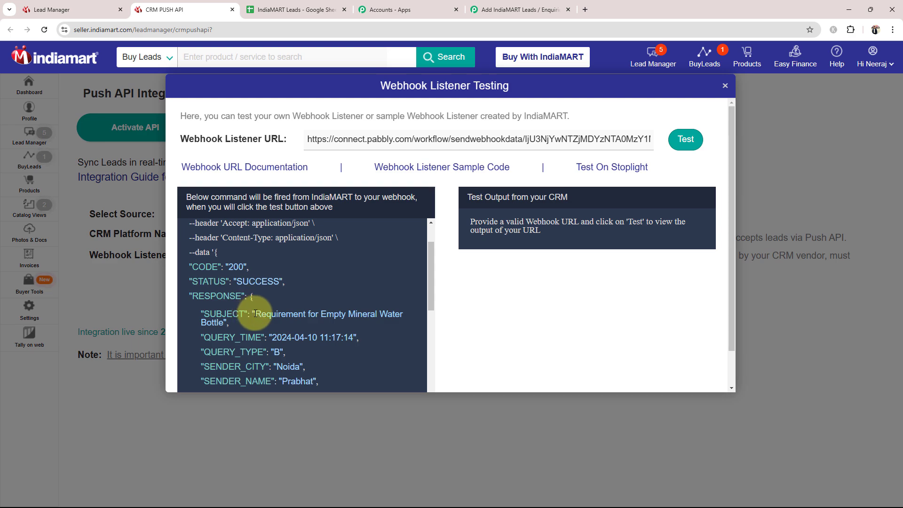
left_click_drag(254, 314, 276, 326)
left_click(295, 315)
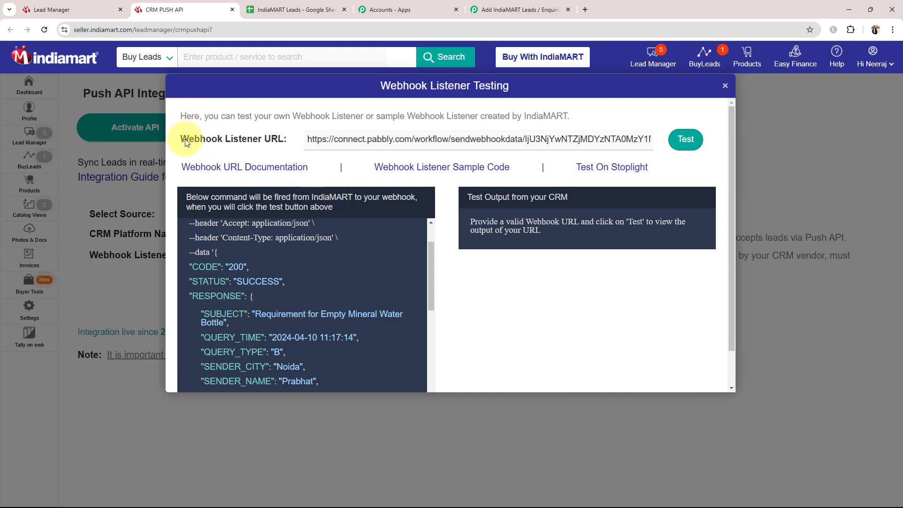
left_click_drag(183, 139, 284, 140)
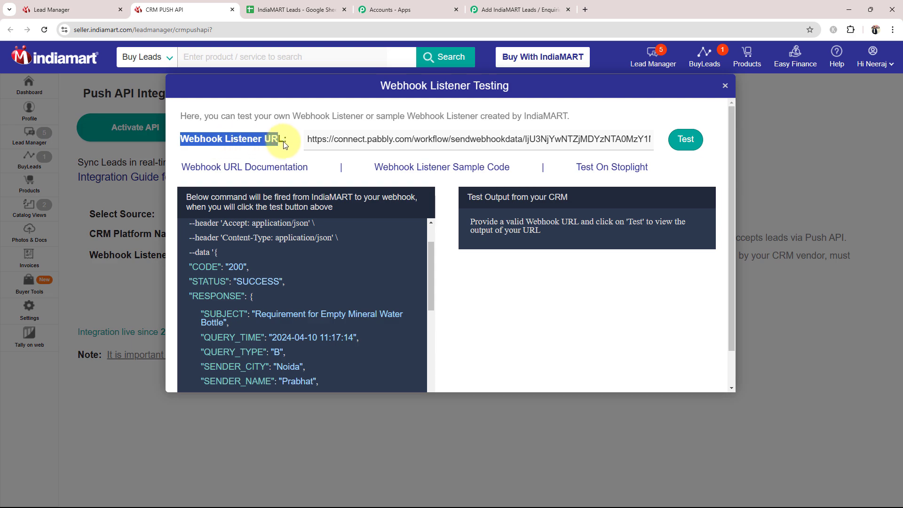
left_click(695, 139)
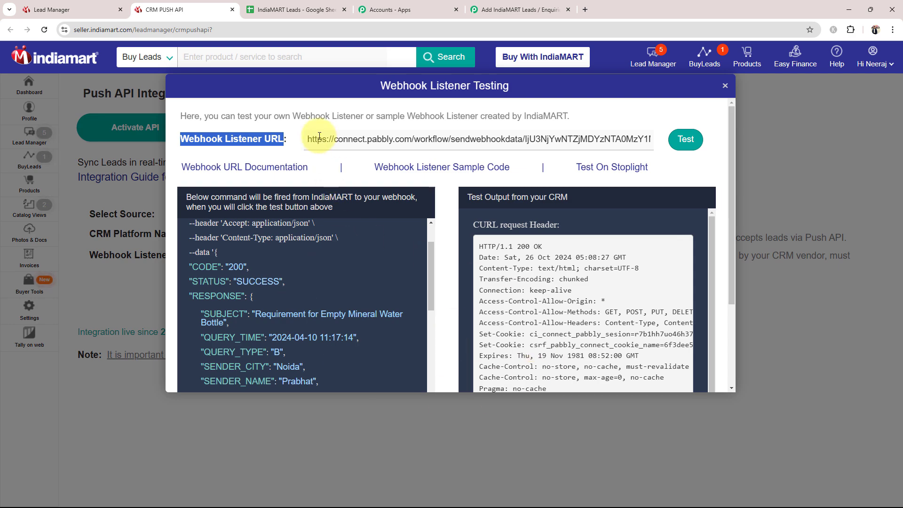
left_click_drag(317, 140, 588, 141)
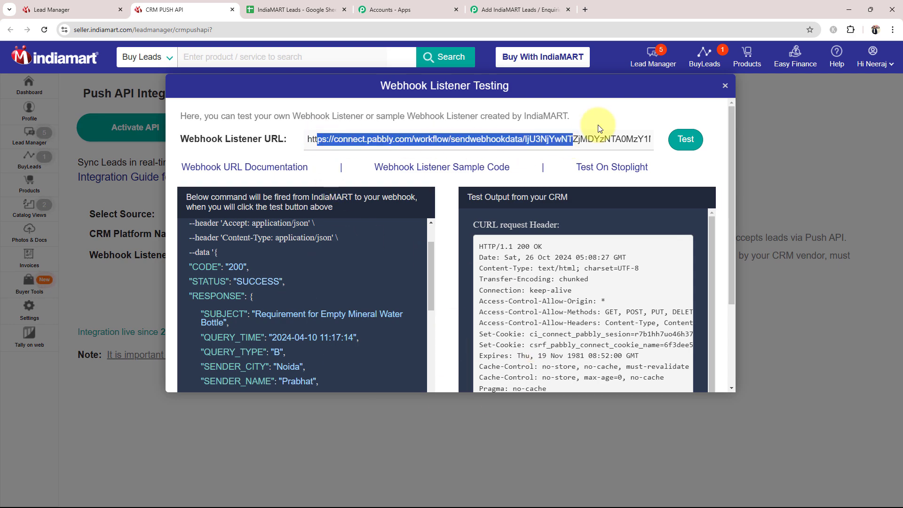
left_click(489, 112)
left_click(520, 10)
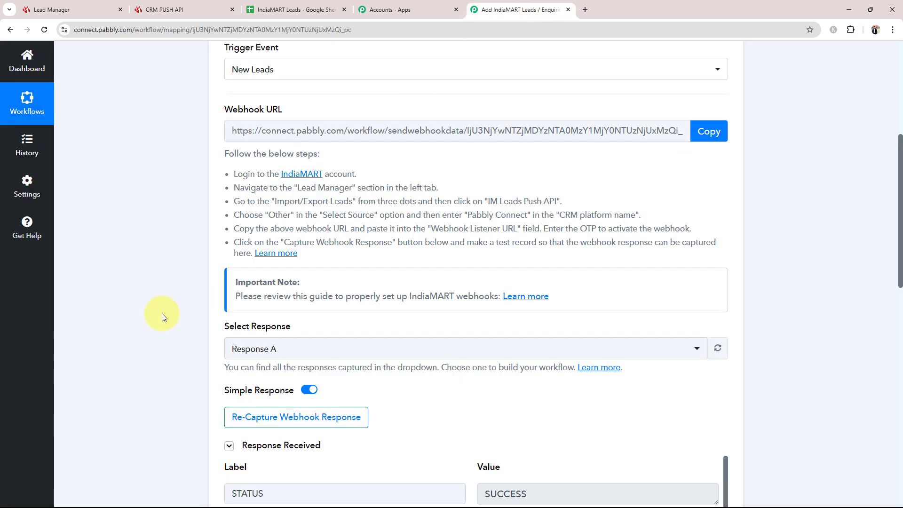
Check the captured response's STATUS SUCCESS, lead subject and sender state values.
scroll(157, 315, "down", 5)
scroll(156, 315, "down", 2)
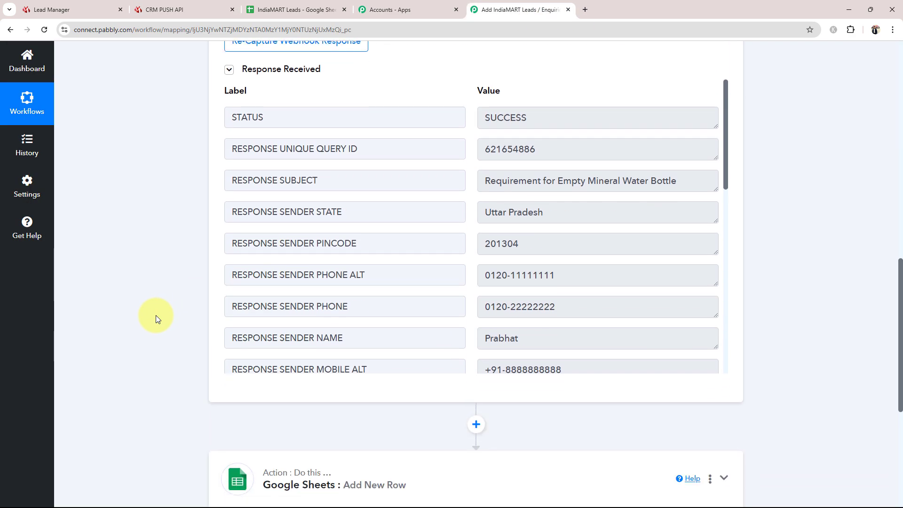
scroll(156, 315, "up", 2)
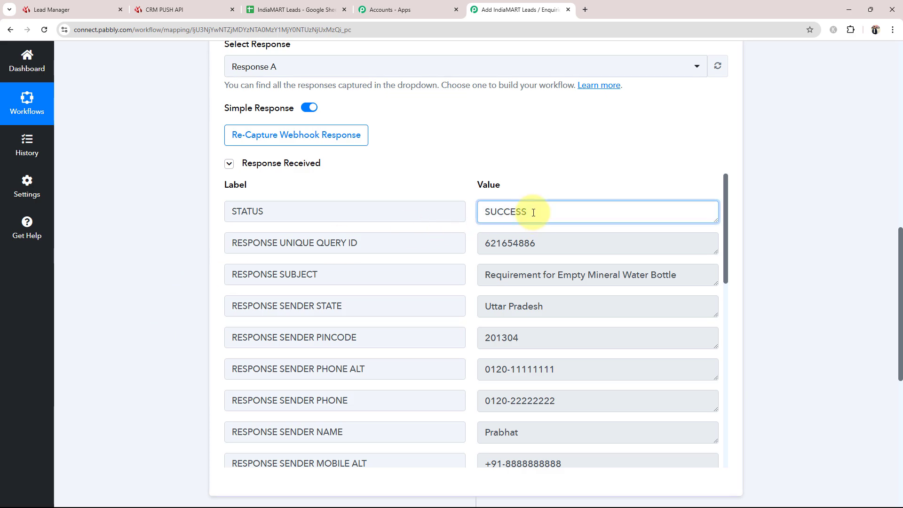
left_click_drag(530, 212, 480, 225)
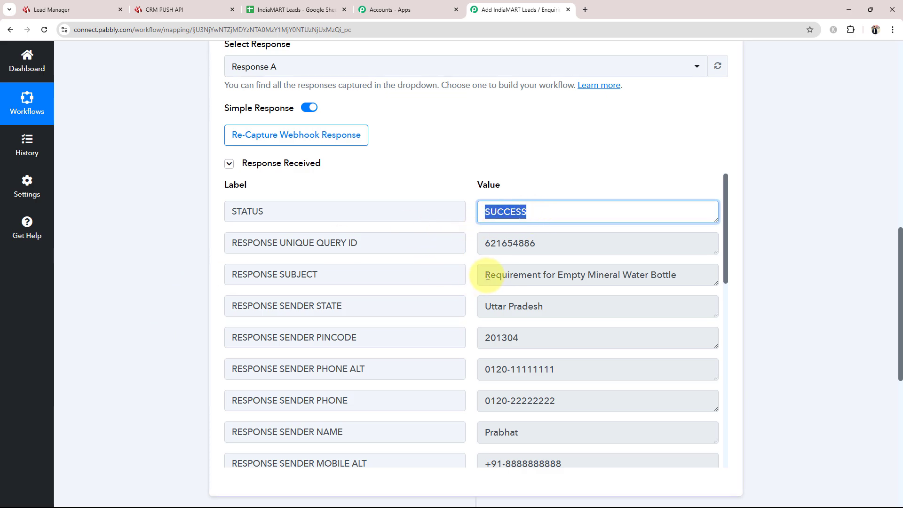
left_click(618, 276)
triple_click(619, 276)
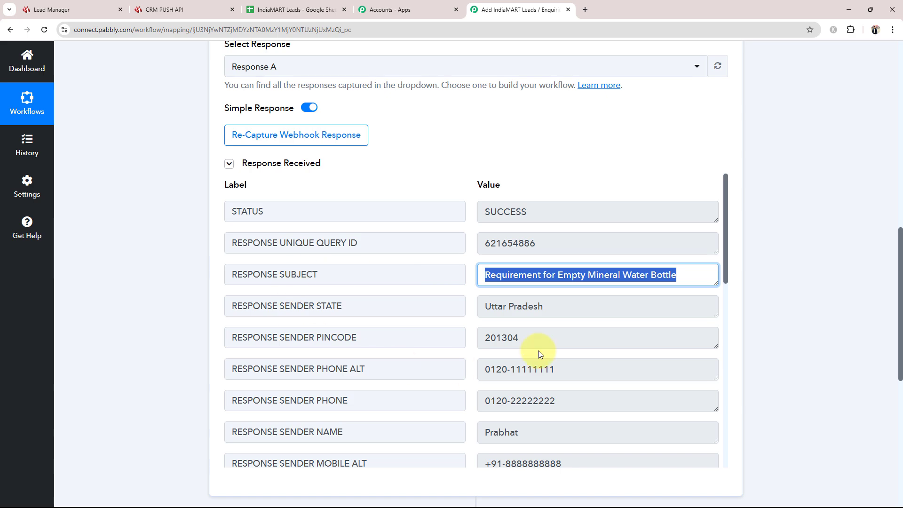
left_click(559, 312)
triple_click(558, 312)
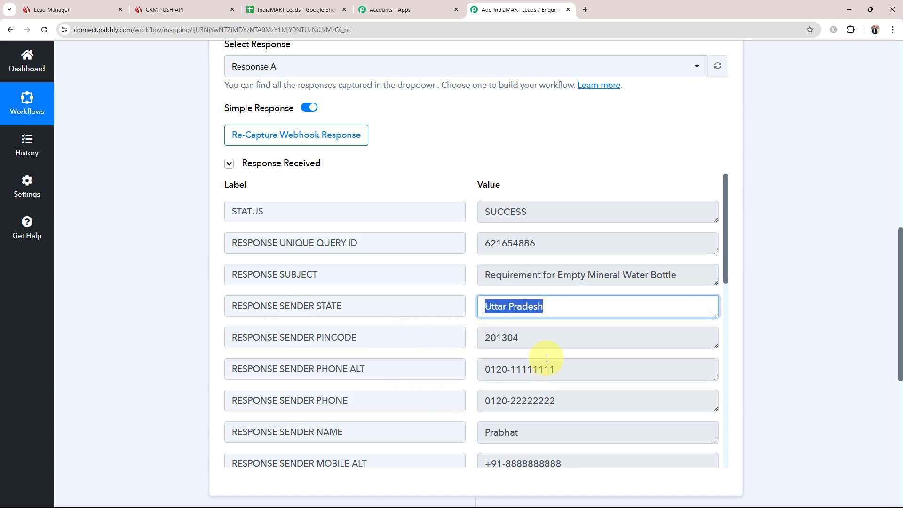
key("Tab")
Check the sender phone, name, address and product 'Mineral Water Bottle', then scroll back to the top.
left_click_drag(570, 399, 471, 395)
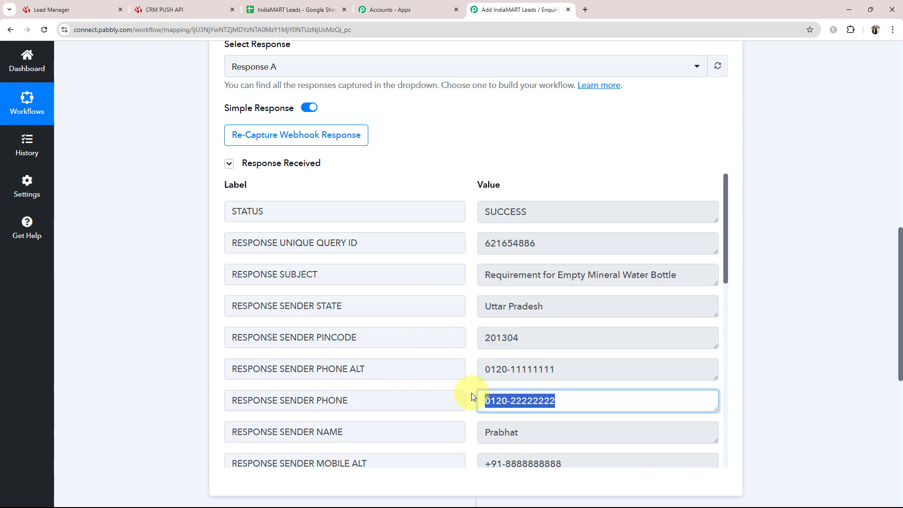
left_click_drag(538, 431, 484, 431)
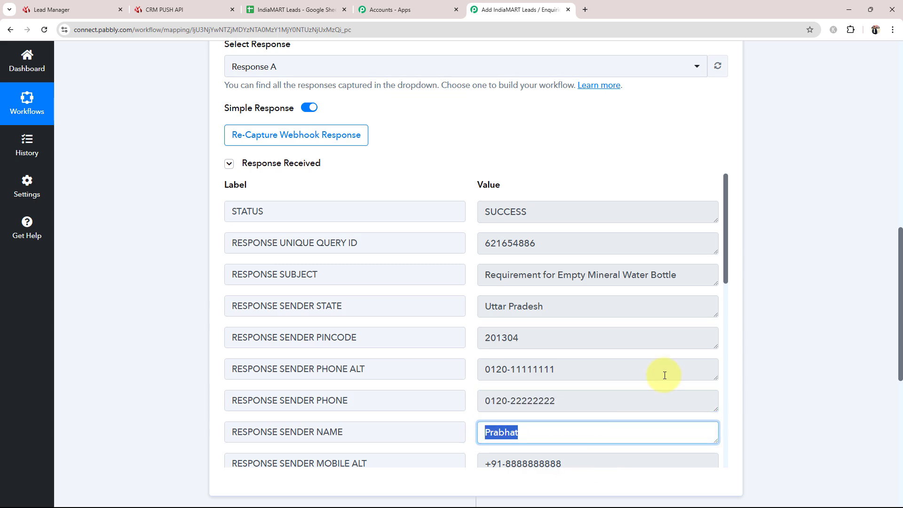
left_click_drag(726, 205, 731, 403)
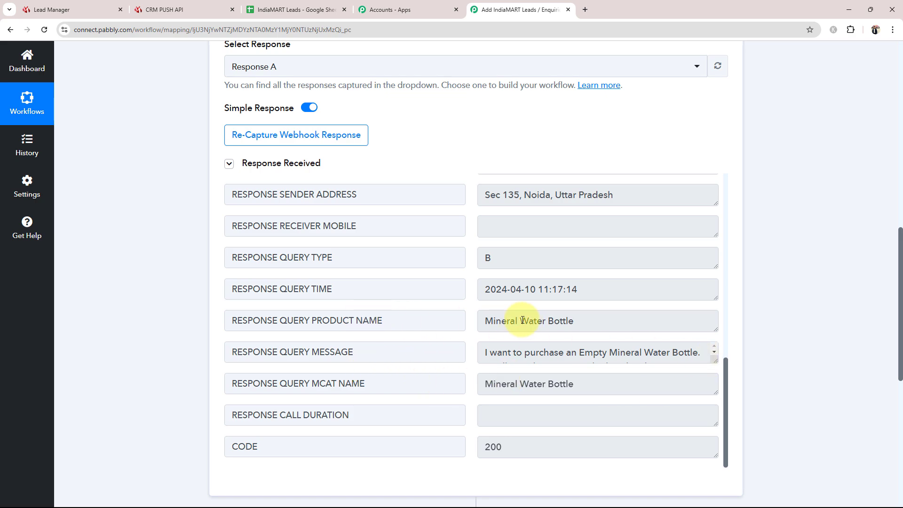
left_click_drag(478, 325, 574, 324)
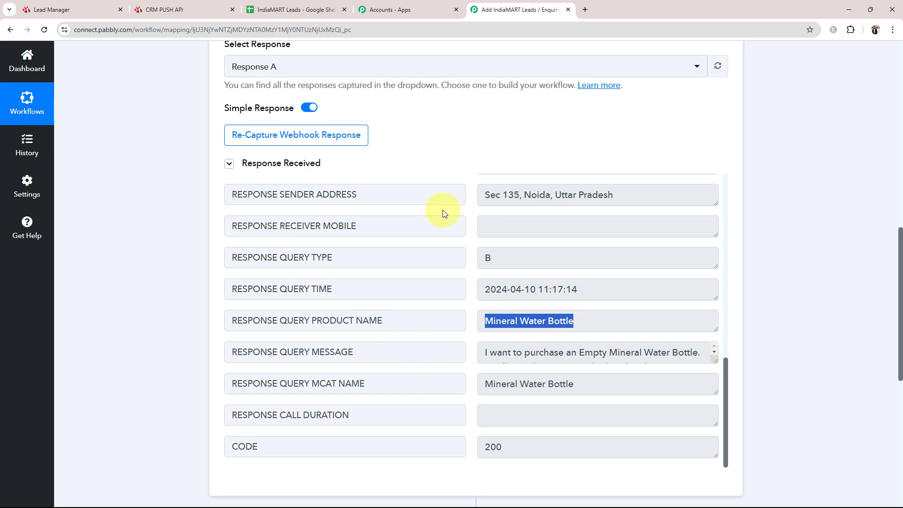
left_click_drag(663, 187, 482, 213)
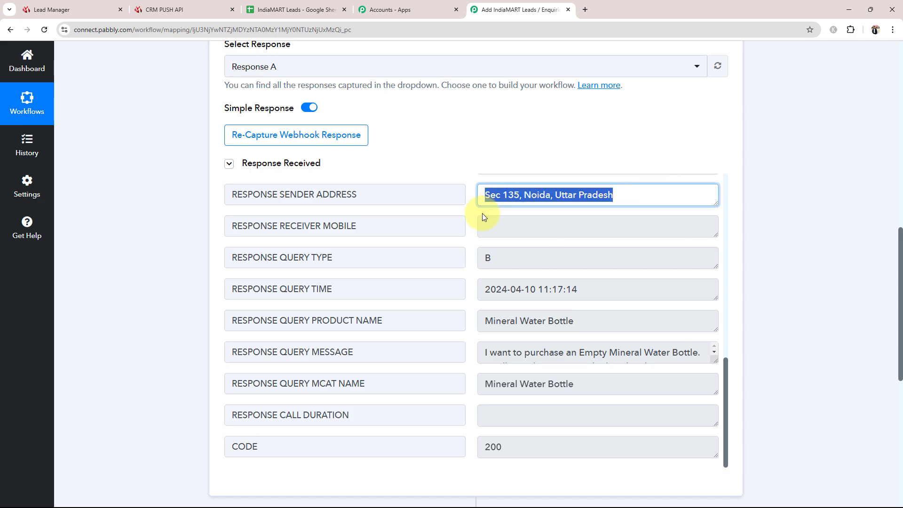
left_click(198, 334)
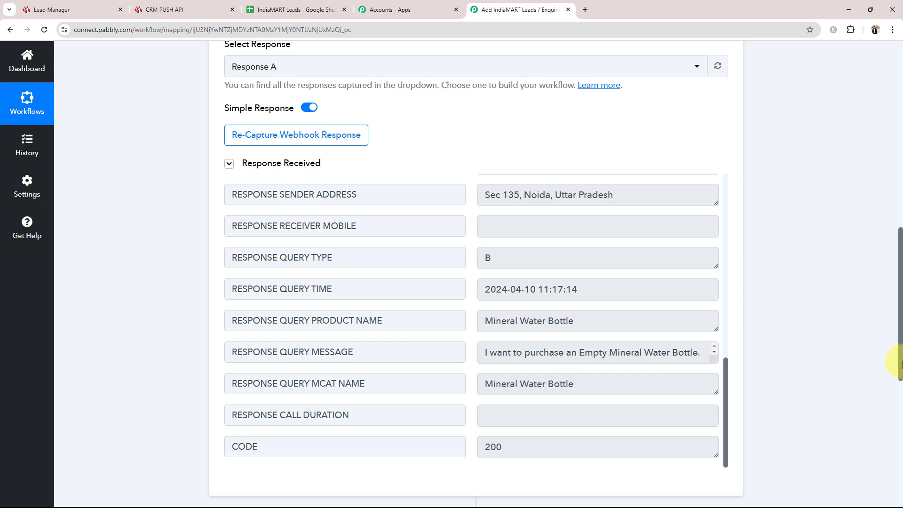
mouse_move(899, 362)
left_mouse_down()
mouse_move(886, 256)
mouse_move(891, 175)
left_mouse_up()
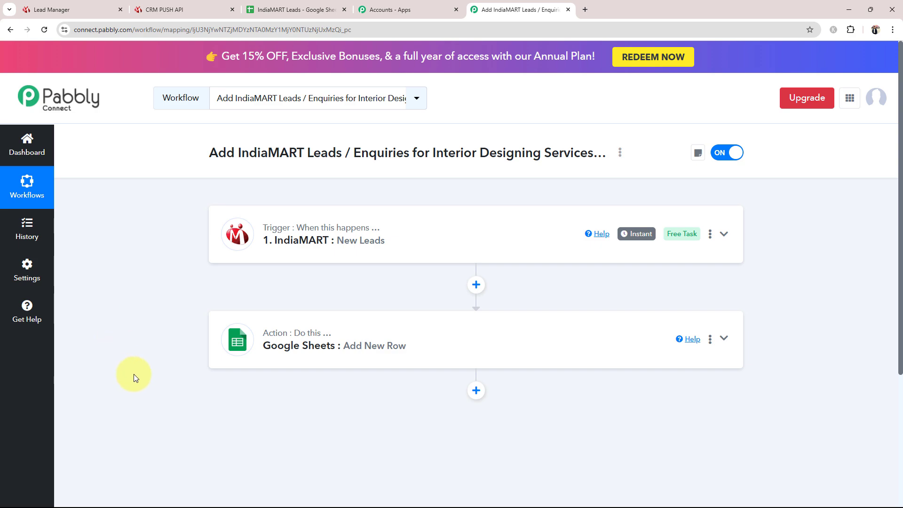
Connect the Google Sheets Add New Row action through the existing Google Sheets #165 connection.
left_click(350, 356)
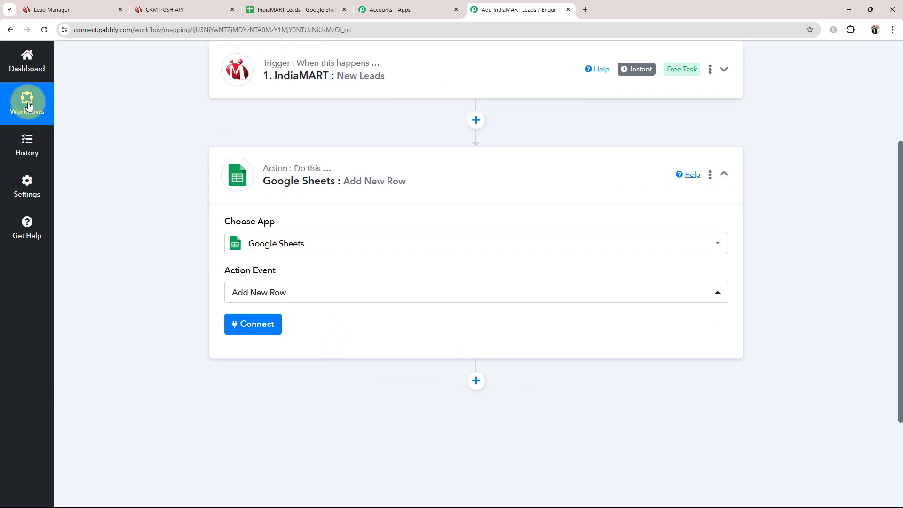
left_click(238, 324)
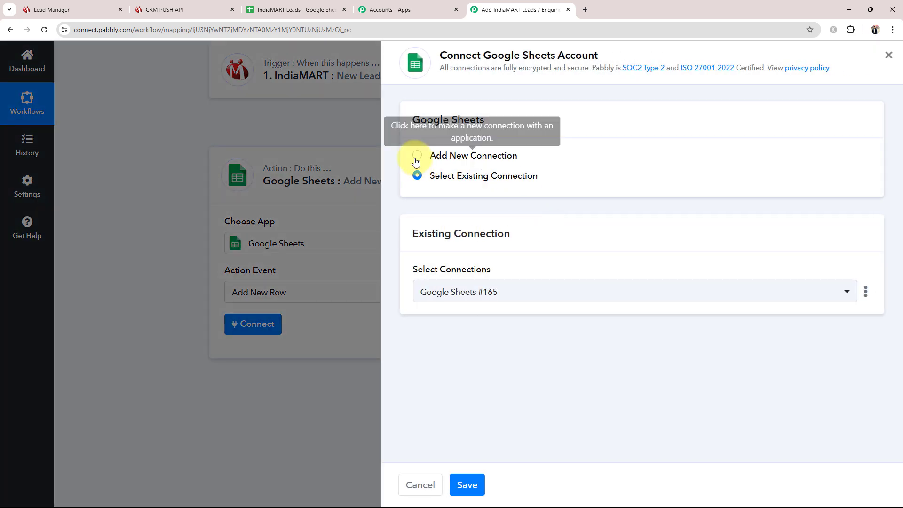
left_click(417, 158)
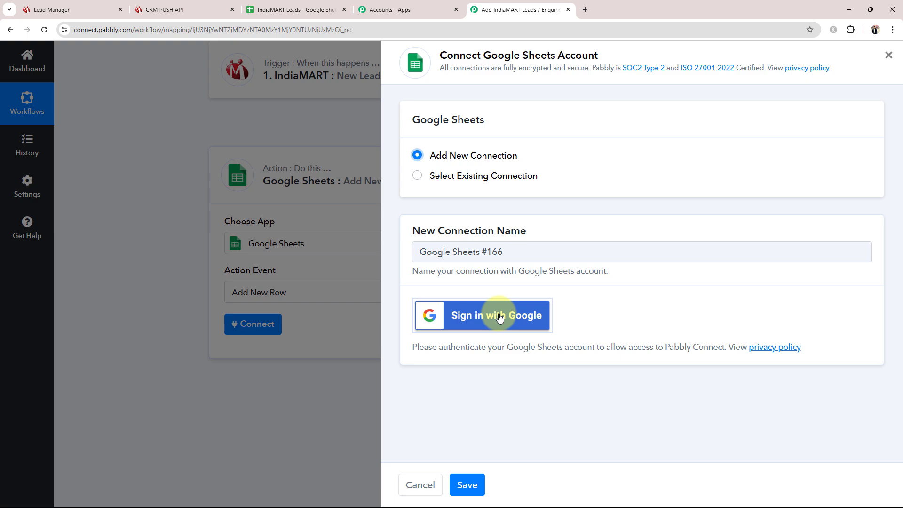
left_click(417, 177)
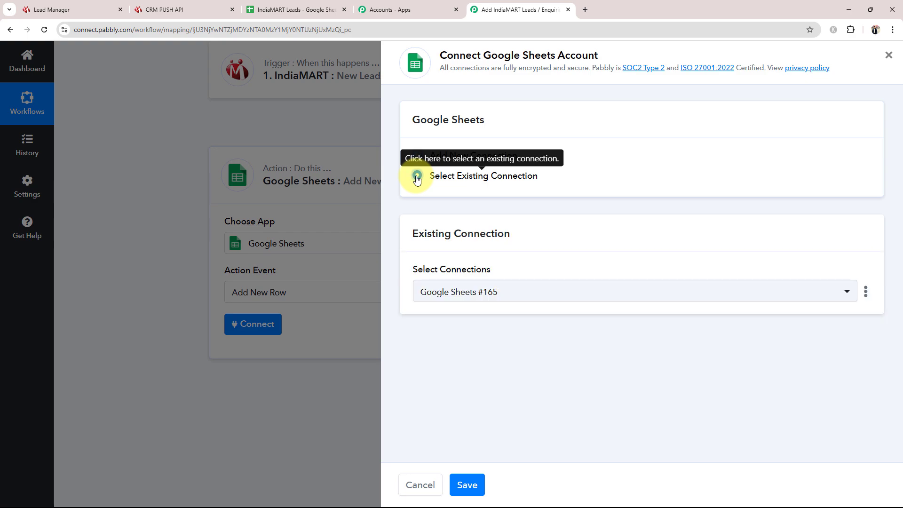
left_click(467, 484)
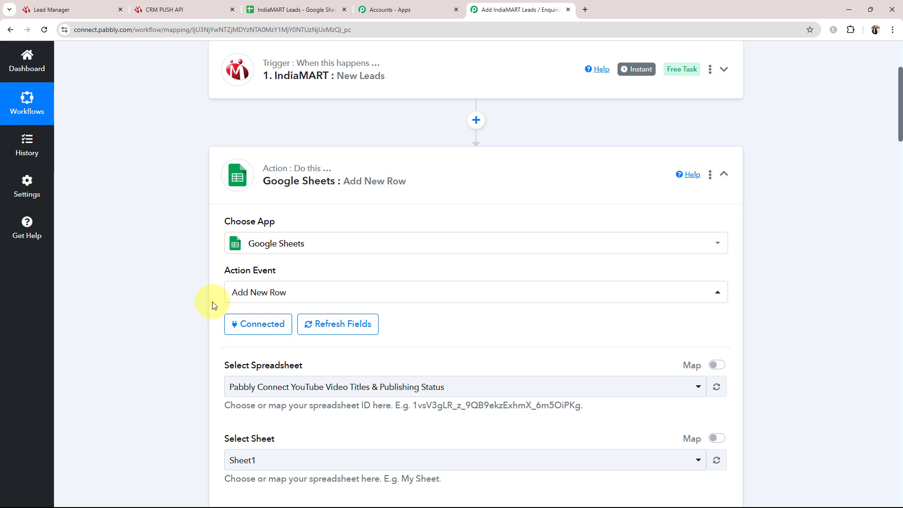
Select the IndiaMART Leads spreadsheet, check its columns in Google Sheets, and target the New Leads sheet.
scroll(209, 297, "down", 3)
scroll(211, 295, "down", 3)
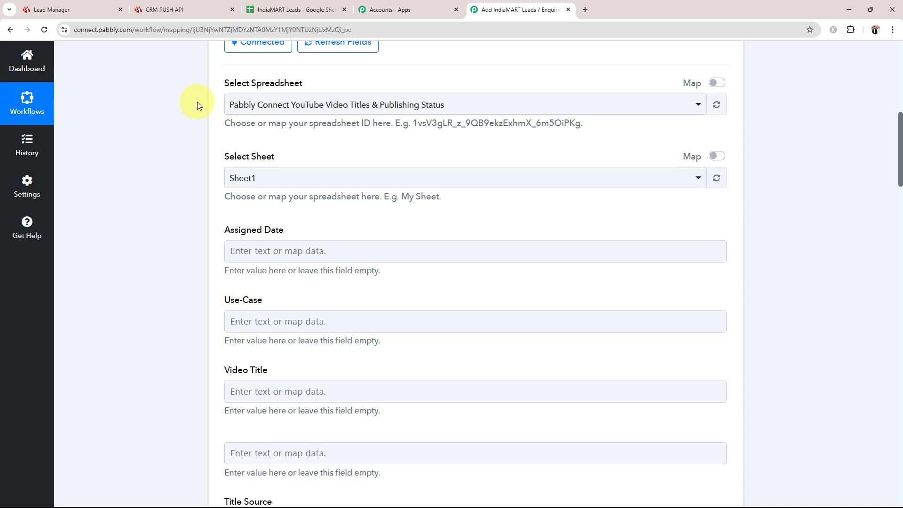
left_click(264, 102)
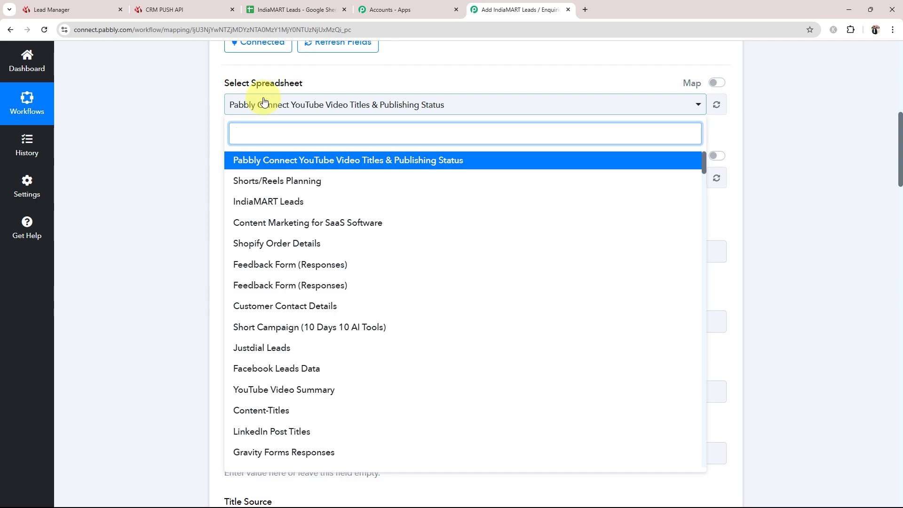
left_click(264, 202)
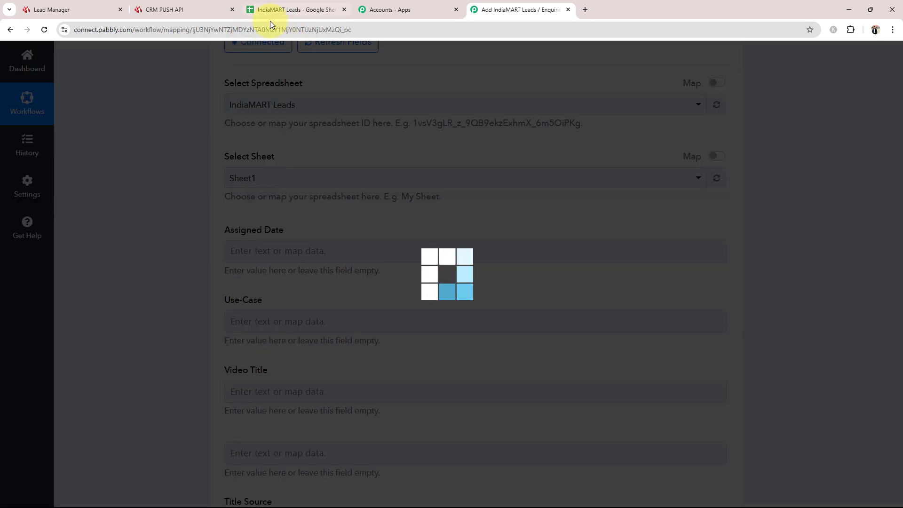
left_click(271, 3)
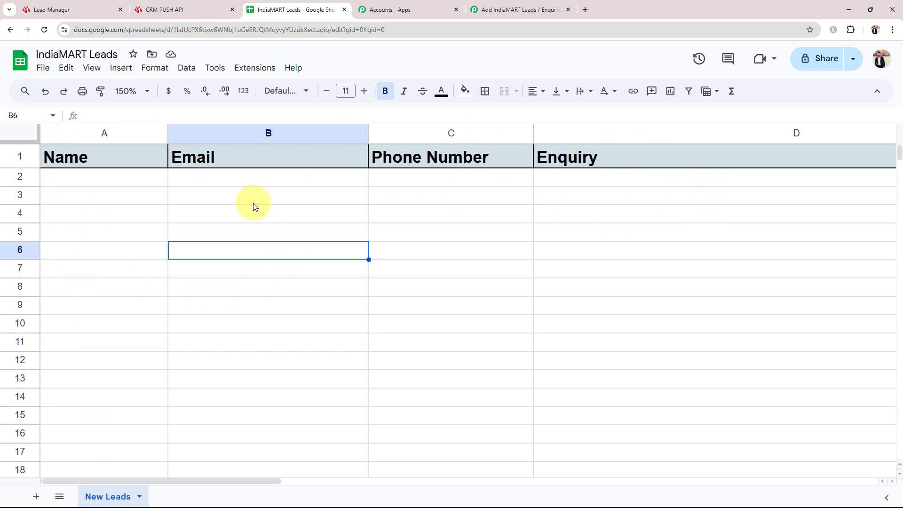
left_click(517, 10)
scroll(122, 289, "down", 2)
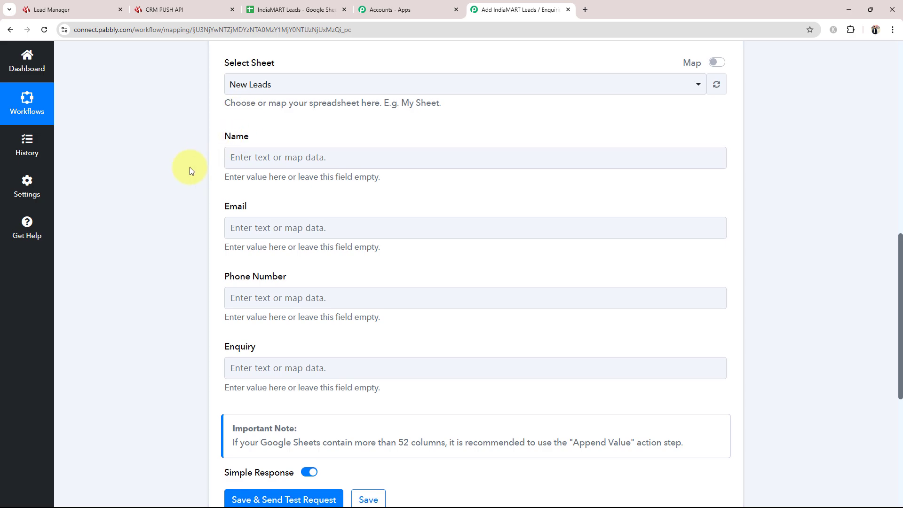
Map IndiaMART's RESPONSE SENDER NAME into the Name field.
scroll(230, 165, "up", 9)
scroll(148, 196, "down", 5)
scroll(148, 196, "down", 4)
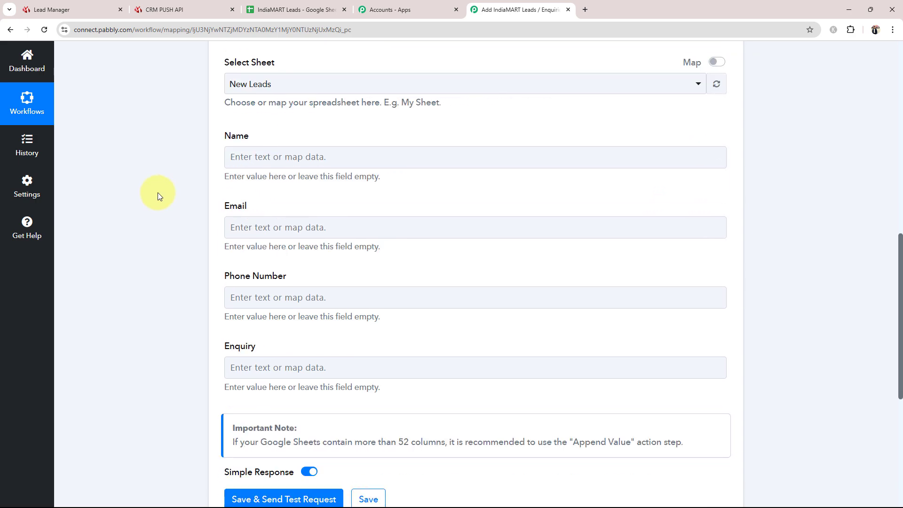
left_click(248, 148)
scroll(197, 155, "down", 2)
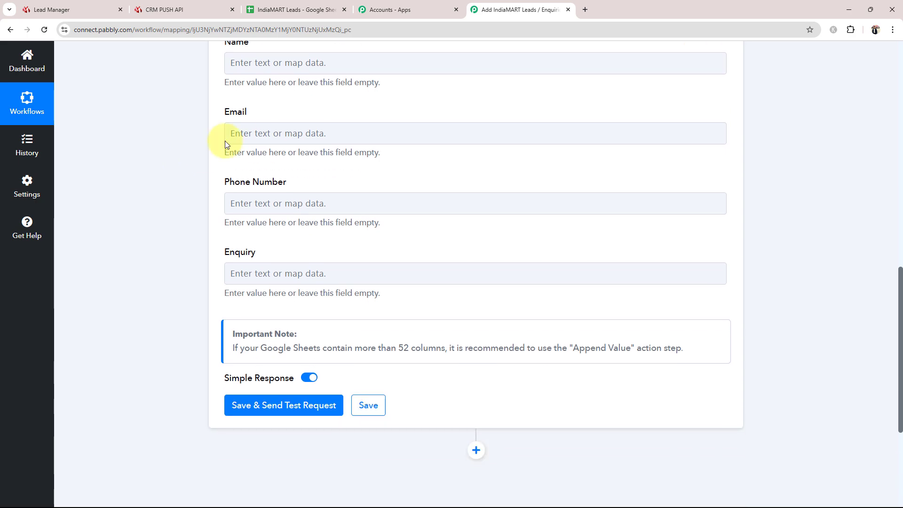
left_click(233, 63)
scroll(175, 174, "up", 1)
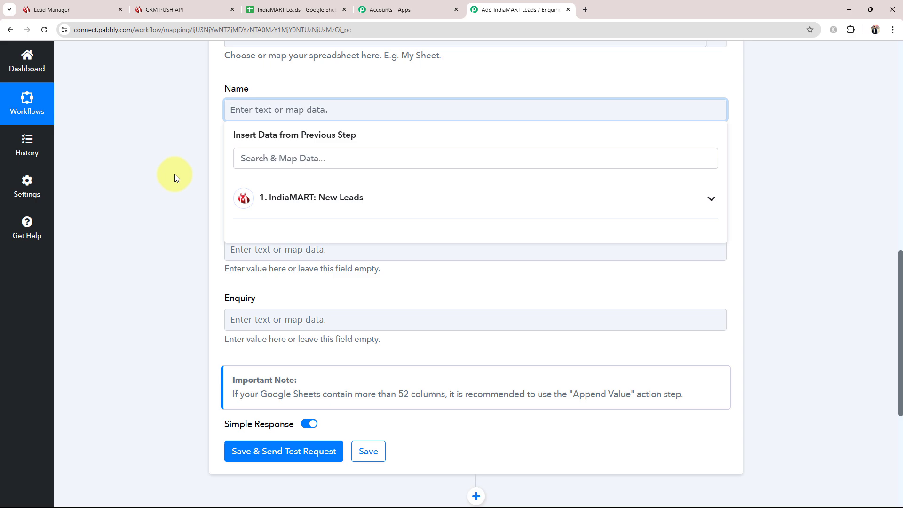
scroll(175, 177, "up", 1)
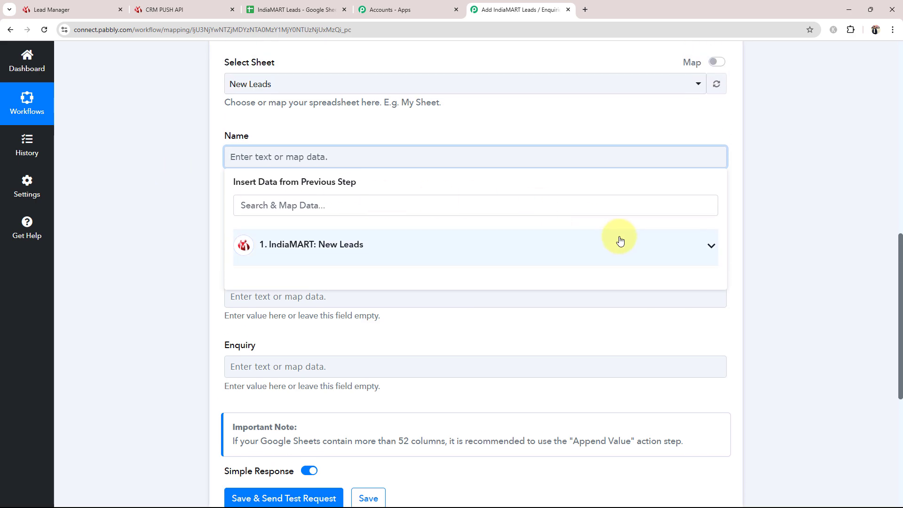
left_click(711, 245)
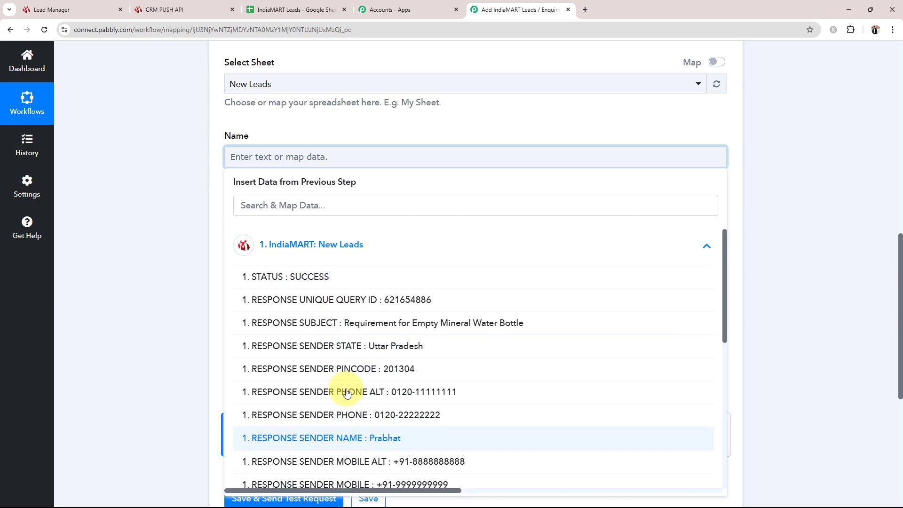
left_click(345, 438)
left_click(121, 262)
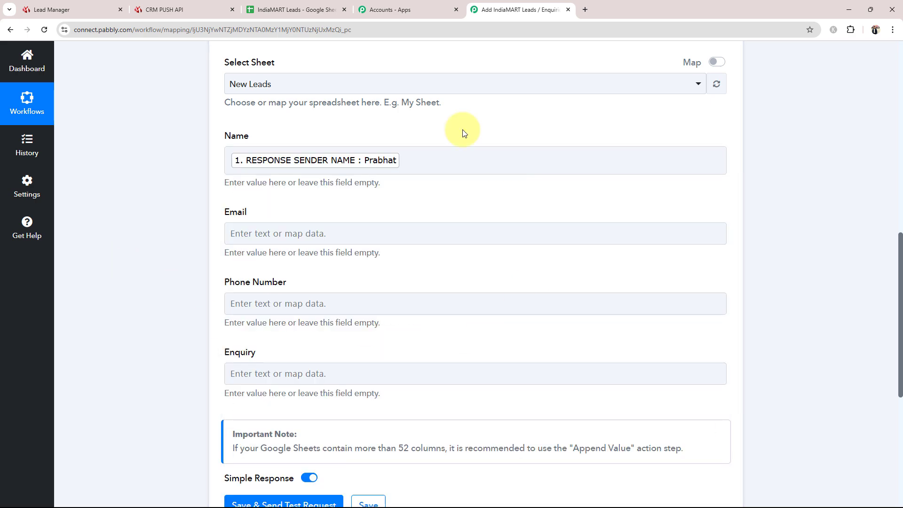
Map the sender email into Email and the sender phone into Phone Number.
left_click(254, 234)
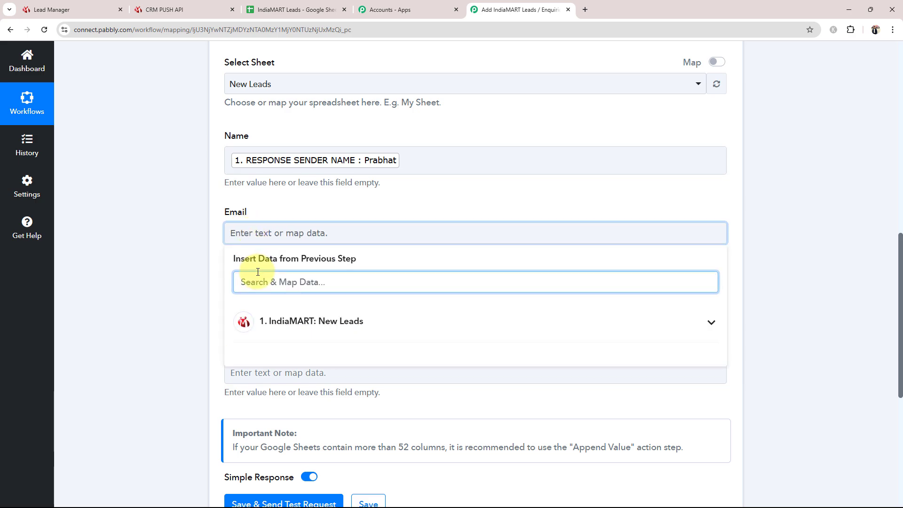
type("em")
left_click(353, 376)
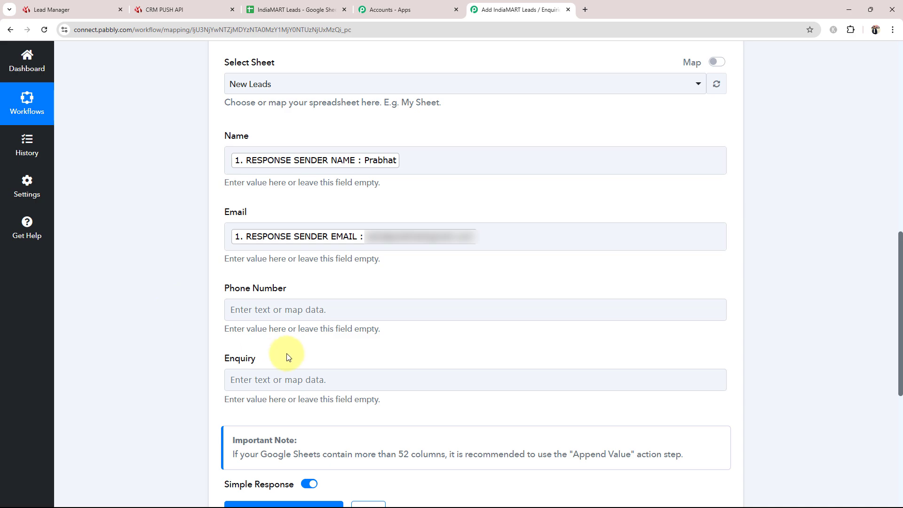
left_click(272, 311)
left_click(268, 363)
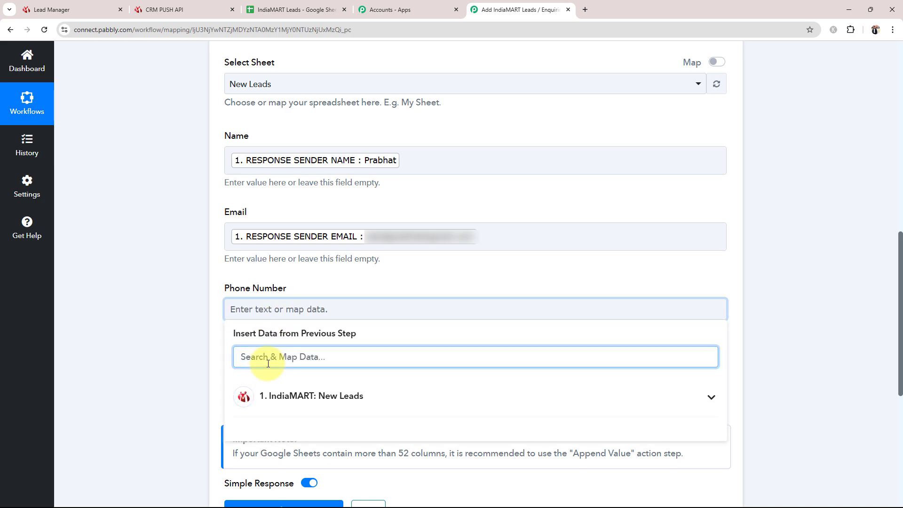
type("pho")
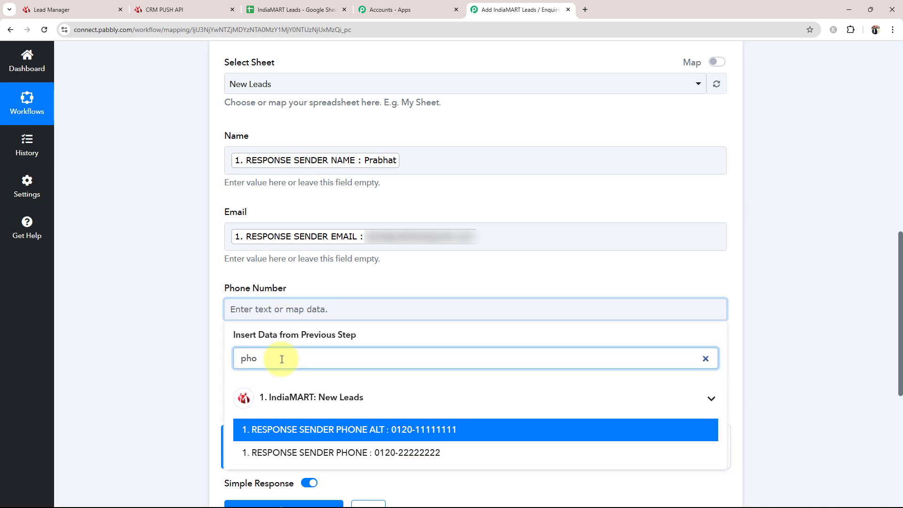
left_click(321, 453)
Map RESPONSE QUERY MESSAGE into the Enquiry field.
left_click(187, 383)
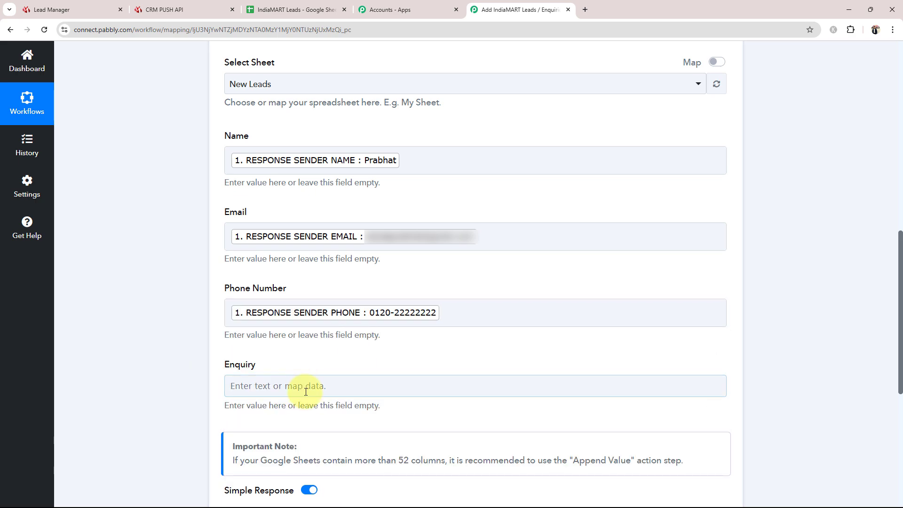
left_click(279, 381)
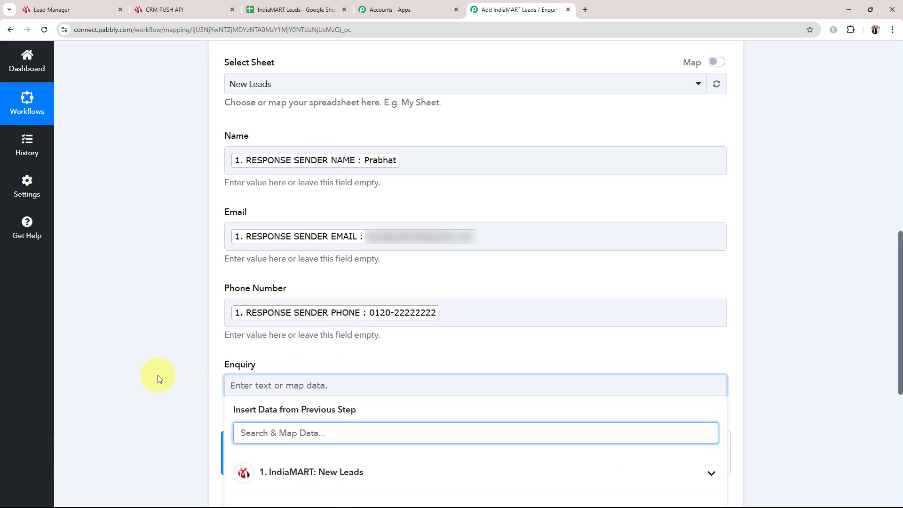
type("qu")
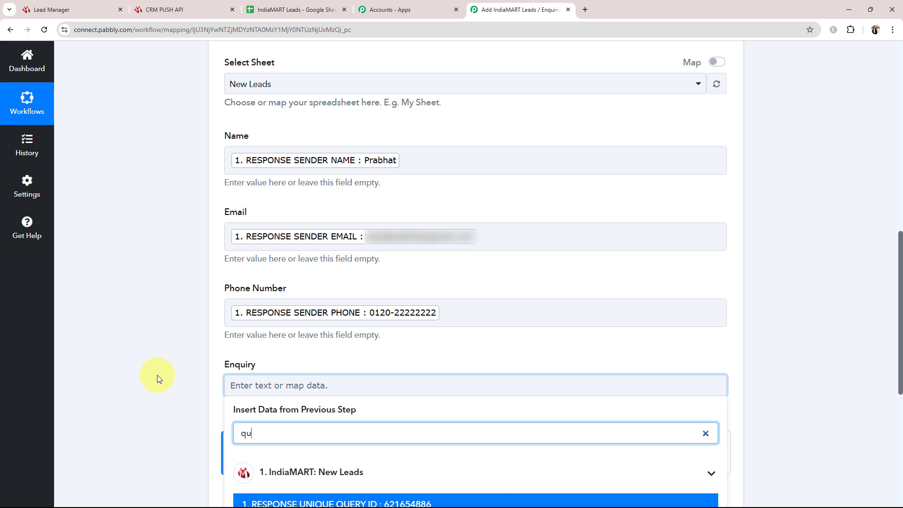
type("ery ")
type("me")
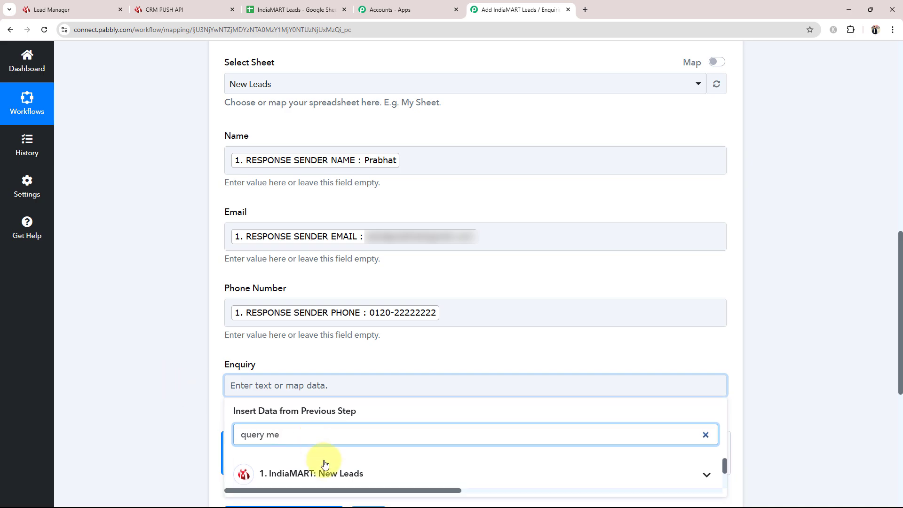
left_click(310, 472)
left_click(303, 477)
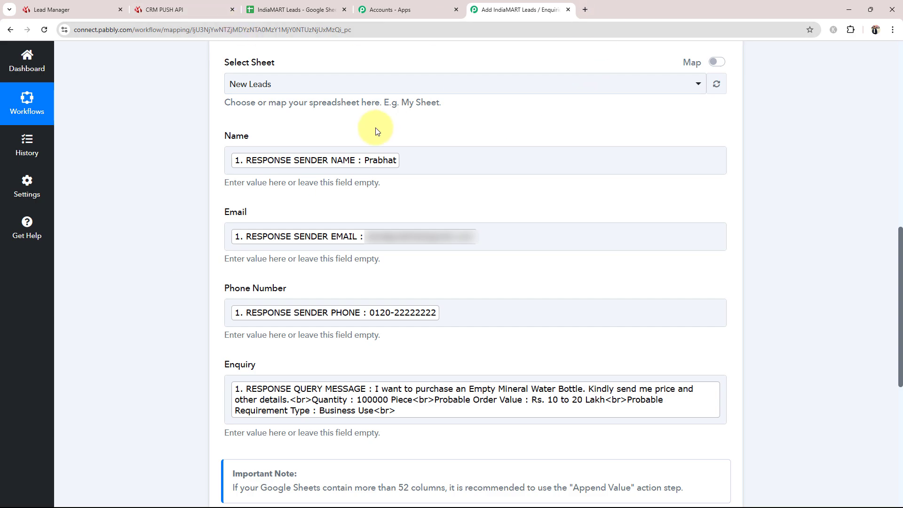
Save and test the Google Sheets step, confirming one row written to New Leads A2:D2.
scroll(346, 168, "down", 1)
scroll(346, 168, "down", 3)
left_click(290, 356)
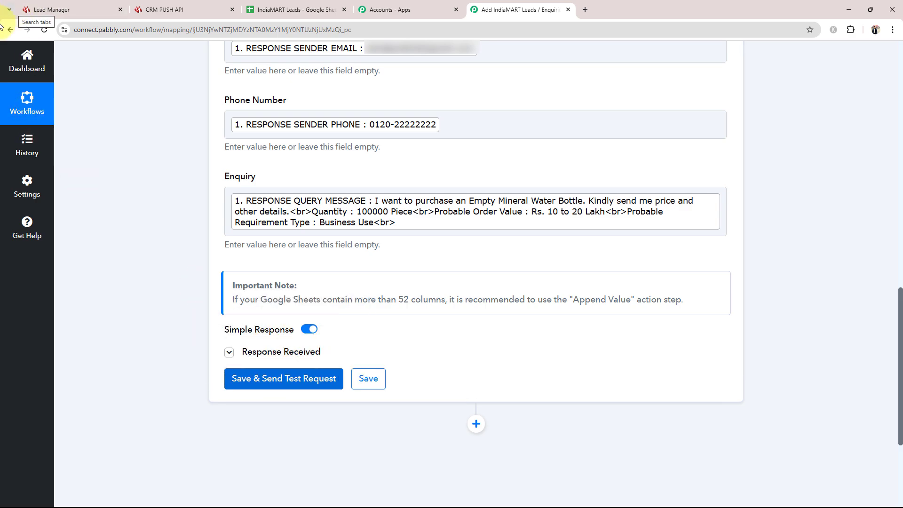
scroll(149, 167, "down", 5)
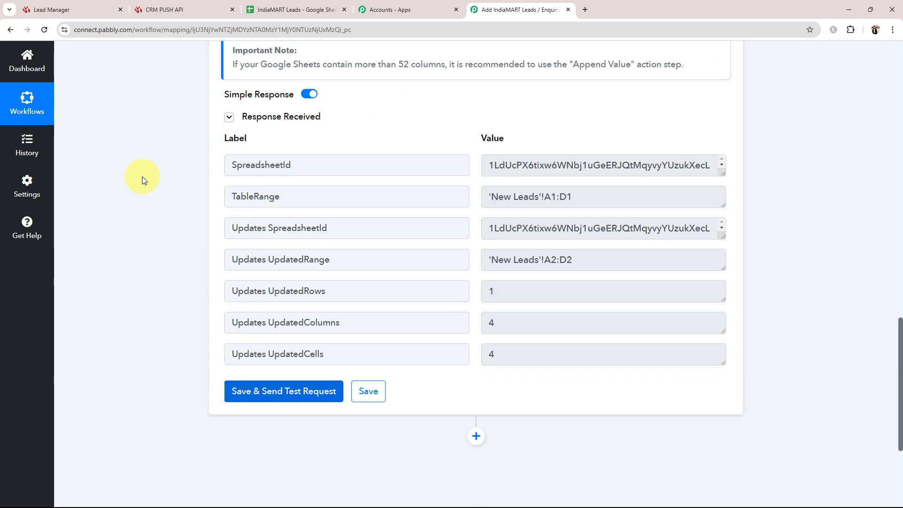
left_click(489, 354)
key("ctrl+a")
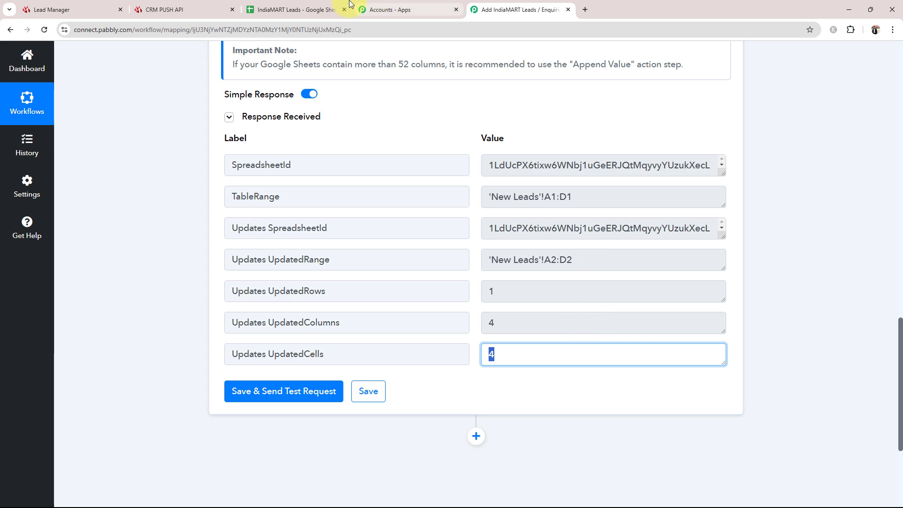
left_click(283, 6)
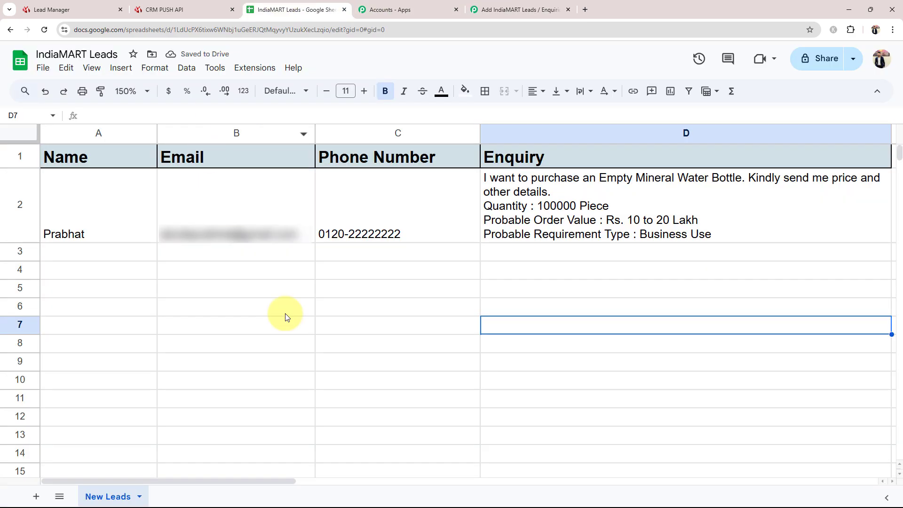
Verify the test lead's name, phone and enquiry in New Leads cells A2, C2 and D2, then return to Pabbly.
left_click(87, 224)
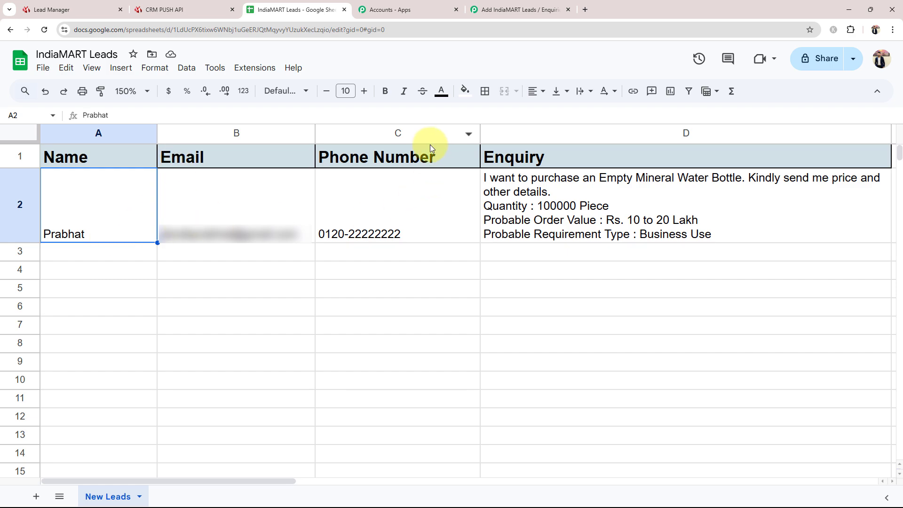
left_click(375, 225)
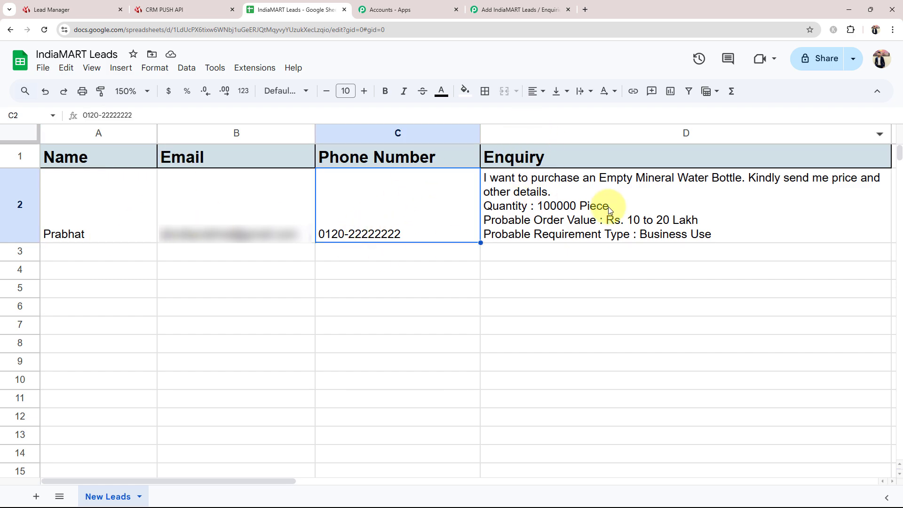
left_click_drag(595, 207, 145, 221)
left_click(321, 359)
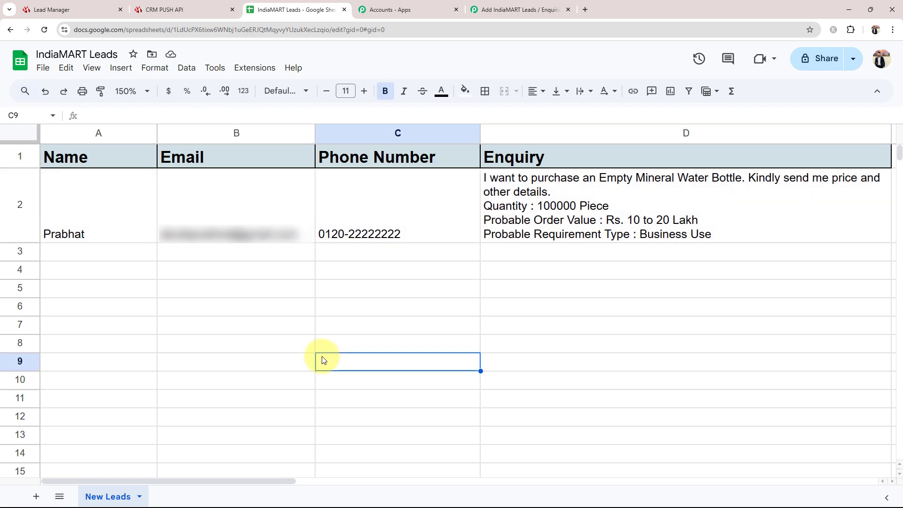
left_click(500, 9)
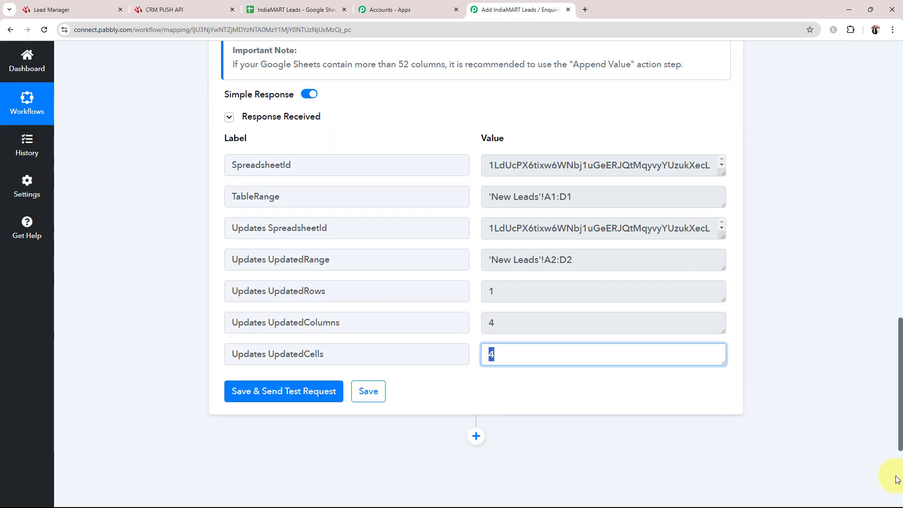
Scroll to the top of the workflow and collapse the Google Sheets Add New Row step.
left_click_drag(896, 429, 896, 19)
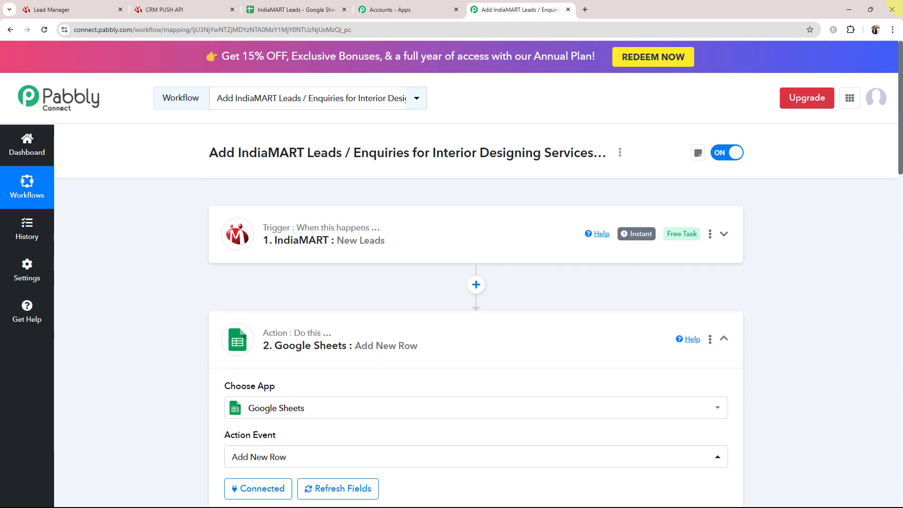
left_click(222, 332)
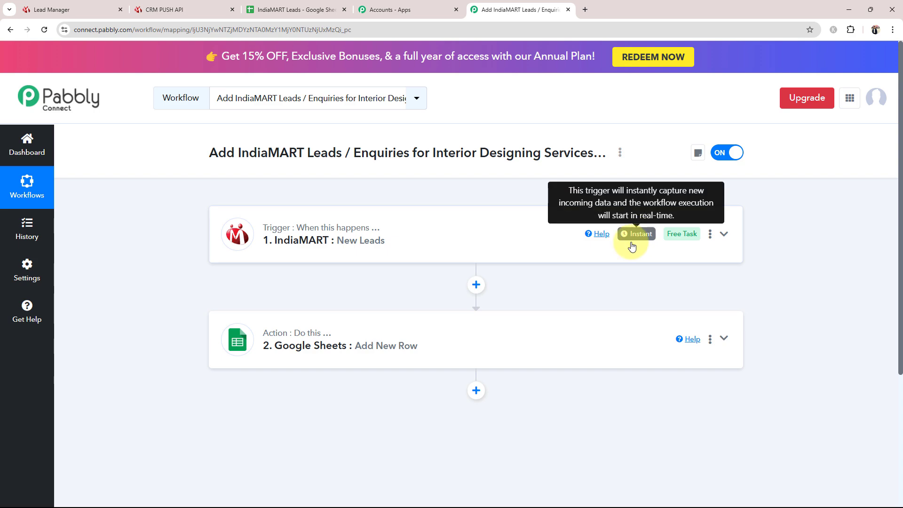